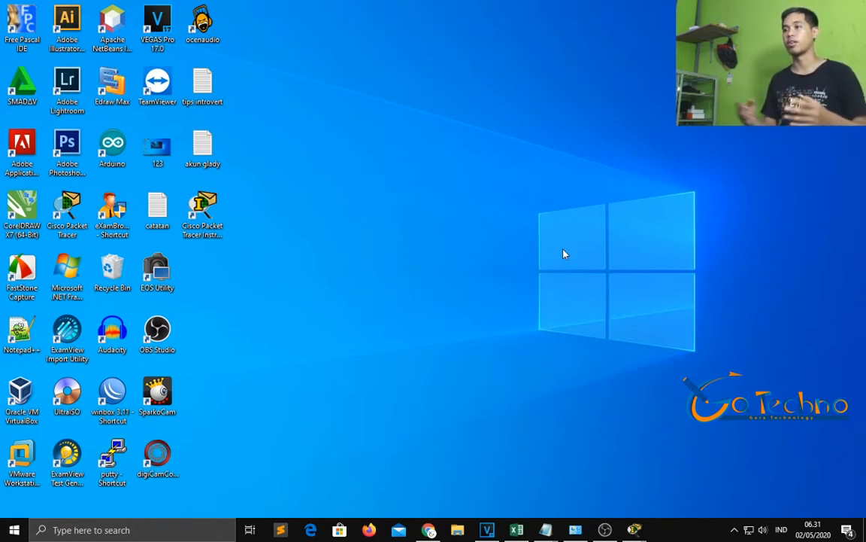
Open Cisco Packet Tracer Instructor from the desktop, then move its window and widen it.
{"action": "left_click", "coordinate": [202, 214]}
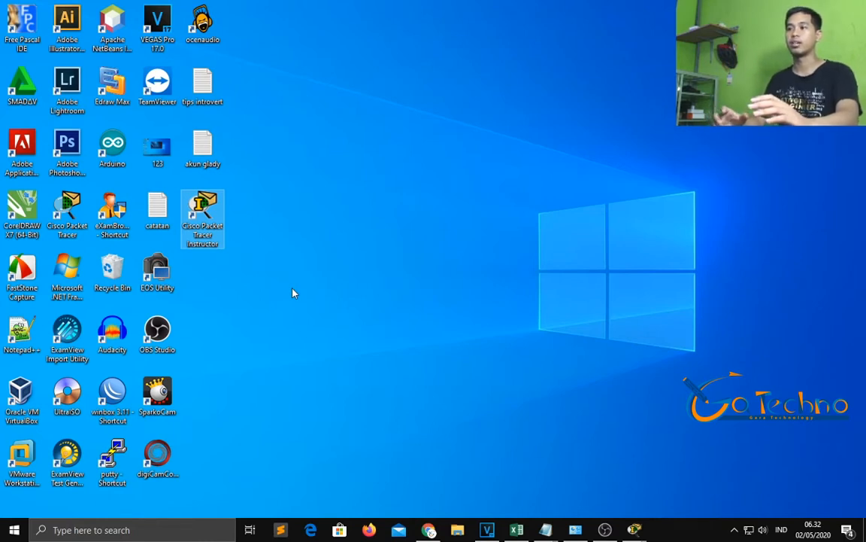
{"action": "double_click", "coordinate": [219, 218]}
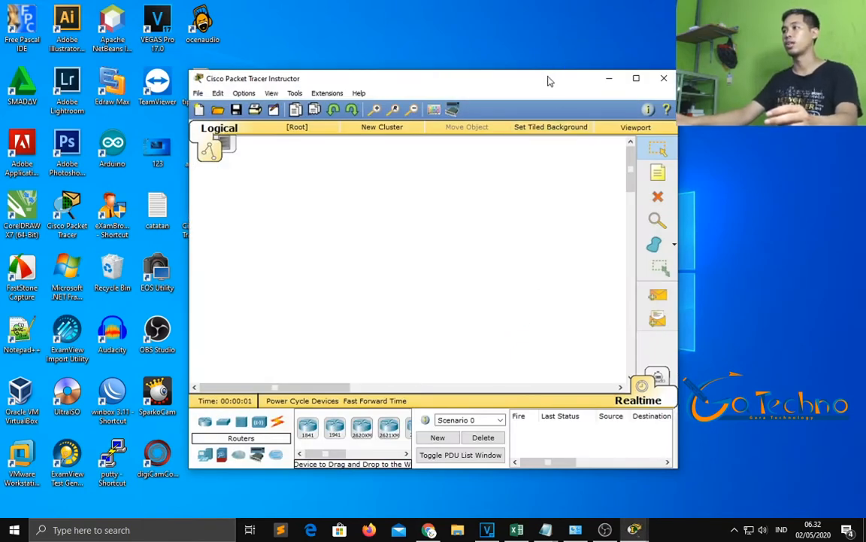
{"action": "left_click_drag", "start_coordinate": [548, 81], "coordinate": [735, 11]}
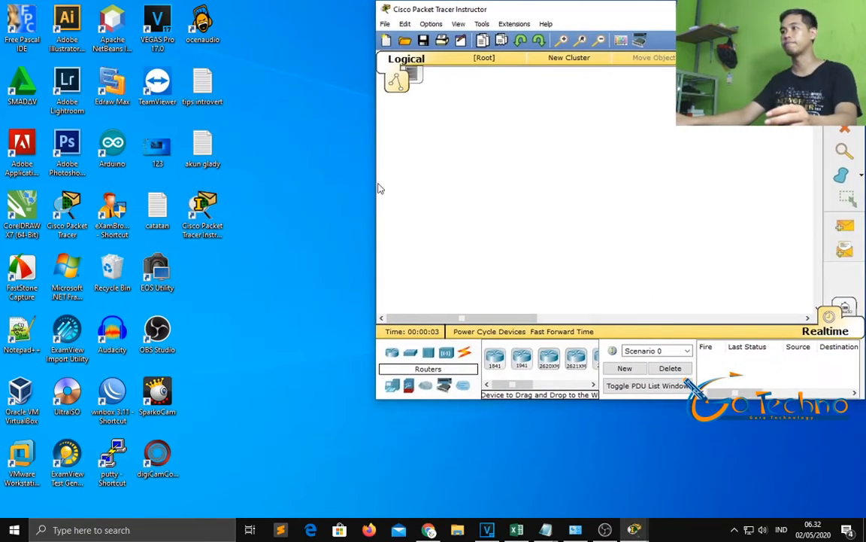
{"action": "left_click_drag", "start_coordinate": [376, 182], "coordinate": [348, 181]}
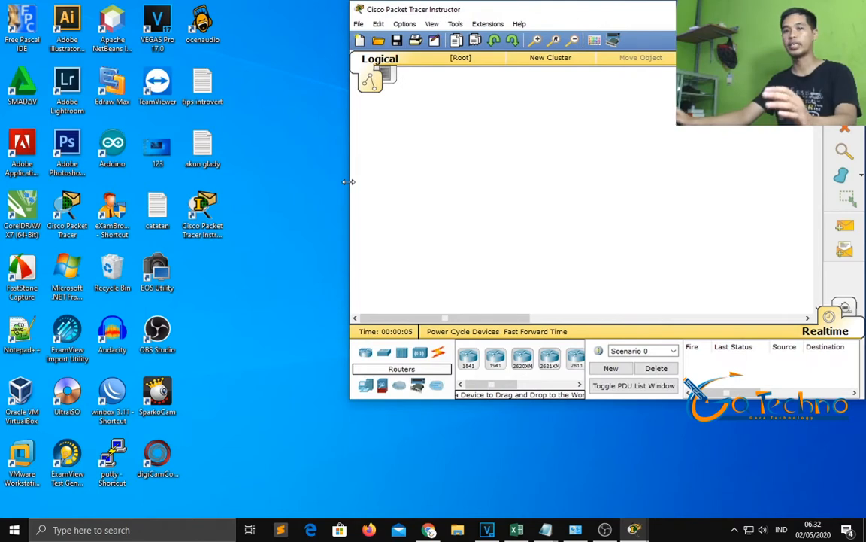
{"action": "mouse_move", "coordinate": [495, 12]}
{"action": "left_mouse_down"}
{"action": "mouse_move", "coordinate": [474, 19]}
{"action": "mouse_move", "coordinate": [486, 13]}
{"action": "left_mouse_up"}
{"action": "left_click_drag", "start_coordinate": [341, 194], "coordinate": [324, 194]}
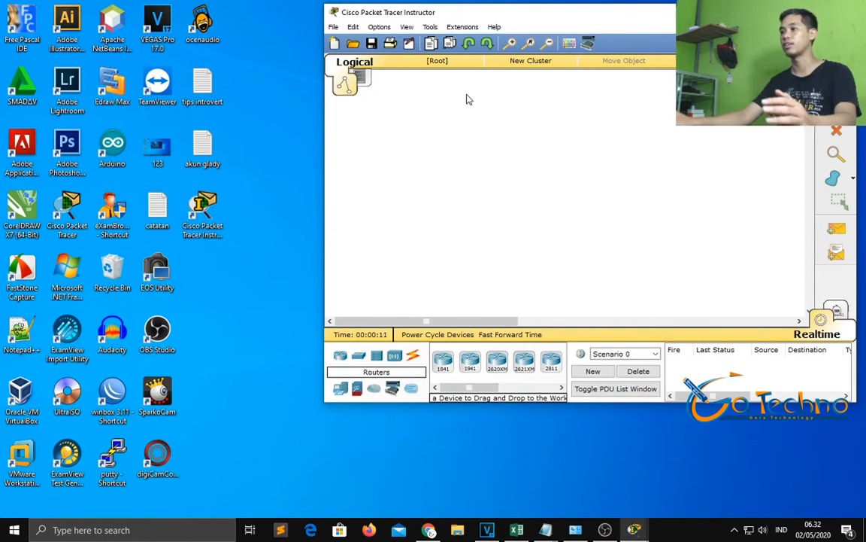
Place two generic Switch-PT switches side by side in the workspace and adjust their spacing and alignment.
{"action": "left_click", "coordinate": [358, 359]}
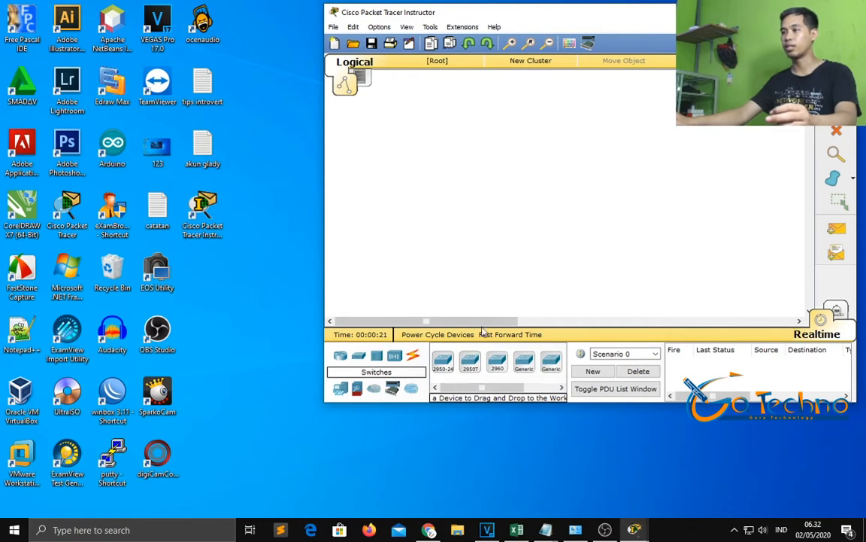
{"action": "left_click", "coordinate": [524, 361]}
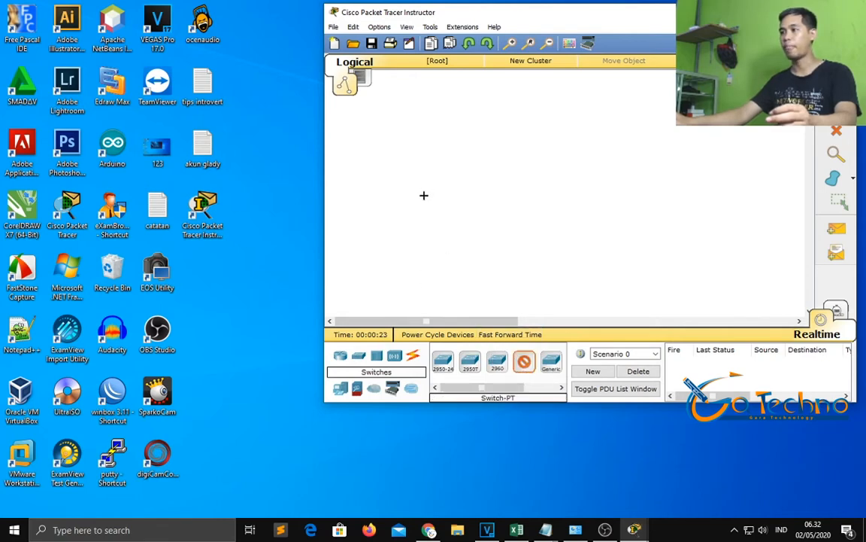
{"action": "left_click", "coordinate": [525, 364]}
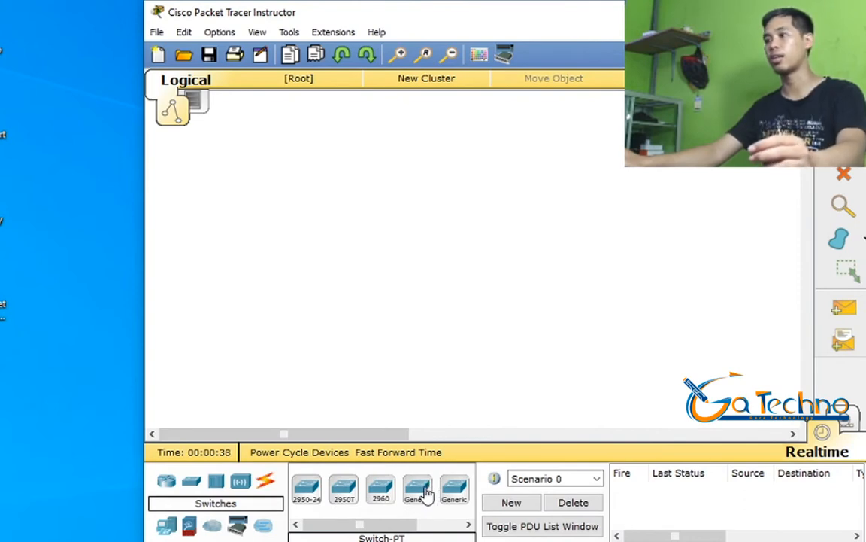
{"action": "left_click", "coordinate": [419, 490]}
{"action": "left_click", "coordinate": [367, 234]}
{"action": "left_click", "coordinate": [419, 490]}
{"action": "left_click", "coordinate": [665, 235]}
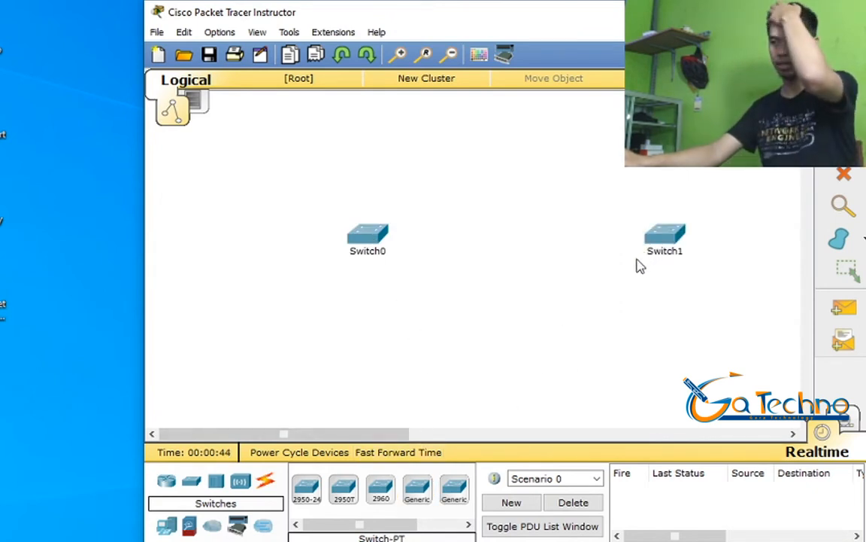
{"action": "left_click_drag", "start_coordinate": [674, 249], "coordinate": [615, 250]}
{"action": "left_click_drag", "start_coordinate": [383, 238], "coordinate": [389, 232]}
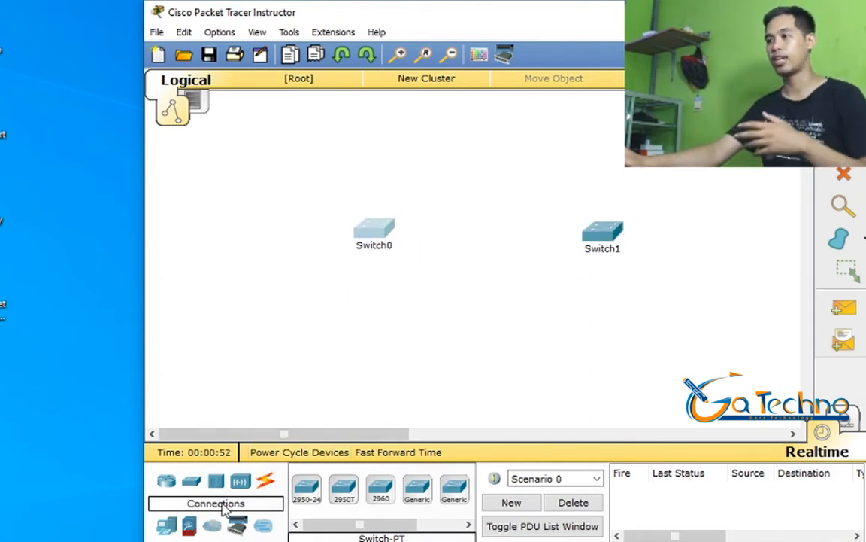
Add two generic laptops beside Switch0, one above it and one below it.
{"action": "left_click", "coordinate": [167, 525]}
{"action": "left_click", "coordinate": [343, 487]}
{"action": "left_click", "coordinate": [259, 178]}
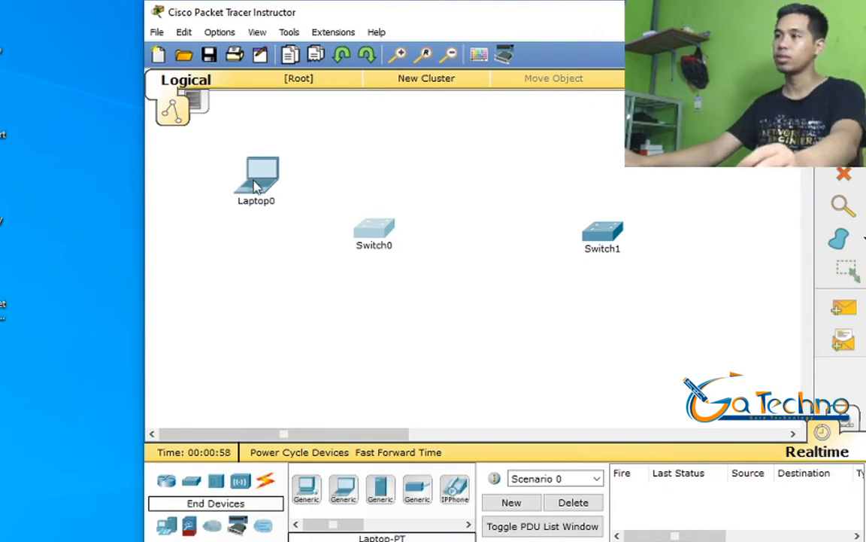
{"action": "left_click", "coordinate": [343, 487]}
{"action": "left_click", "coordinate": [267, 323]}
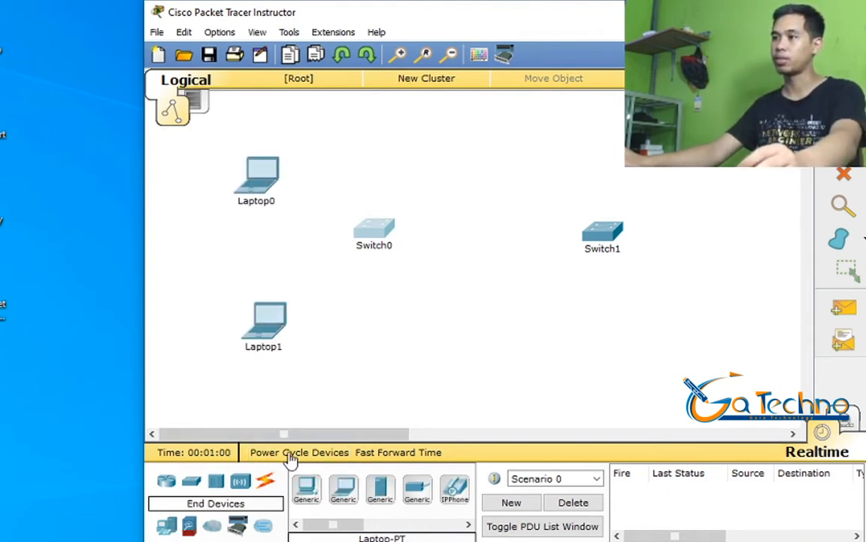
Add two generic PCs beside Switch1, one above and one below, and fine-tune the positions of Laptop1, Switch0 and PC1.
{"action": "left_click", "coordinate": [318, 484]}
{"action": "left_click", "coordinate": [704, 173]}
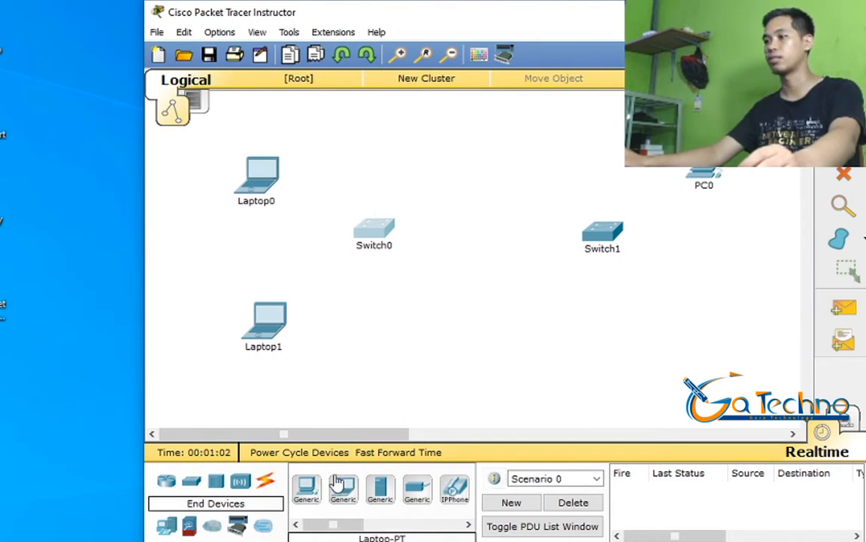
{"action": "left_click", "coordinate": [311, 488]}
{"action": "left_click", "coordinate": [706, 301]}
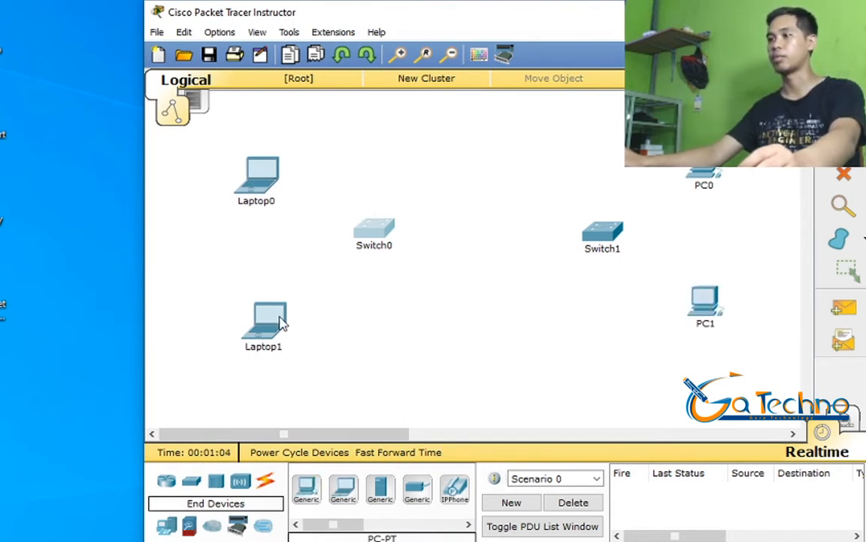
{"action": "left_click_drag", "start_coordinate": [265, 319], "coordinate": [261, 325]}
{"action": "left_click_drag", "start_coordinate": [376, 232], "coordinate": [381, 237]}
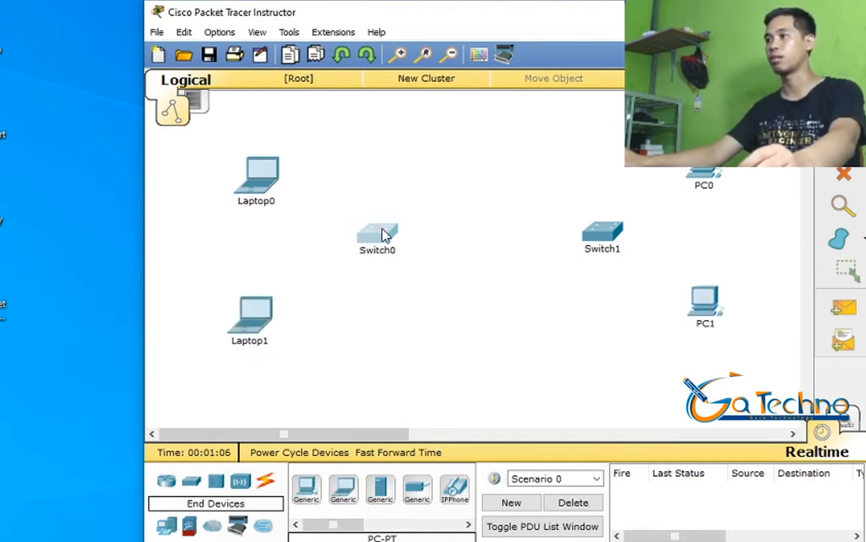
{"action": "left_click_drag", "start_coordinate": [709, 303], "coordinate": [709, 314]}
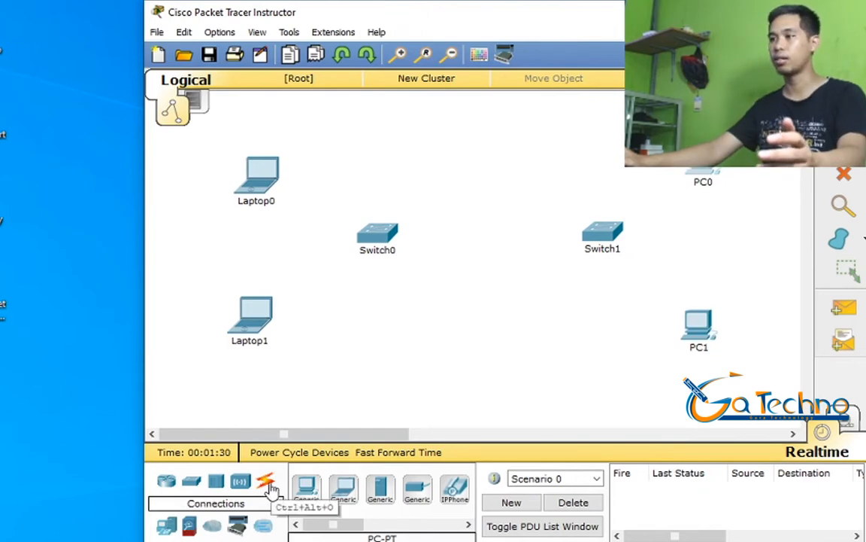
Connect Switch0 FastEthernet0/1 to Switch1 FastEthernet0/1 with a copper cross-over cable.
{"action": "left_click", "coordinate": [271, 488]}
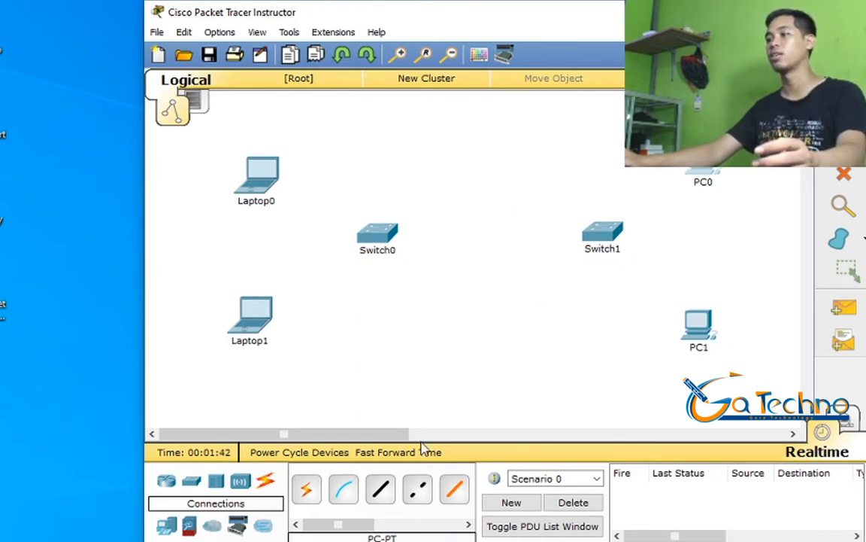
{"action": "left_click", "coordinate": [422, 498]}
{"action": "left_click", "coordinate": [380, 236]}
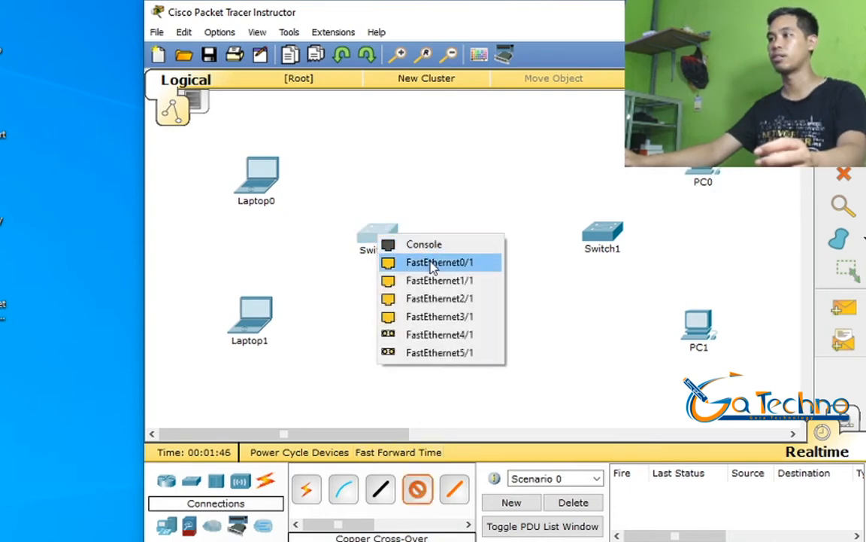
{"action": "left_click", "coordinate": [434, 262]}
{"action": "left_click", "coordinate": [609, 234]}
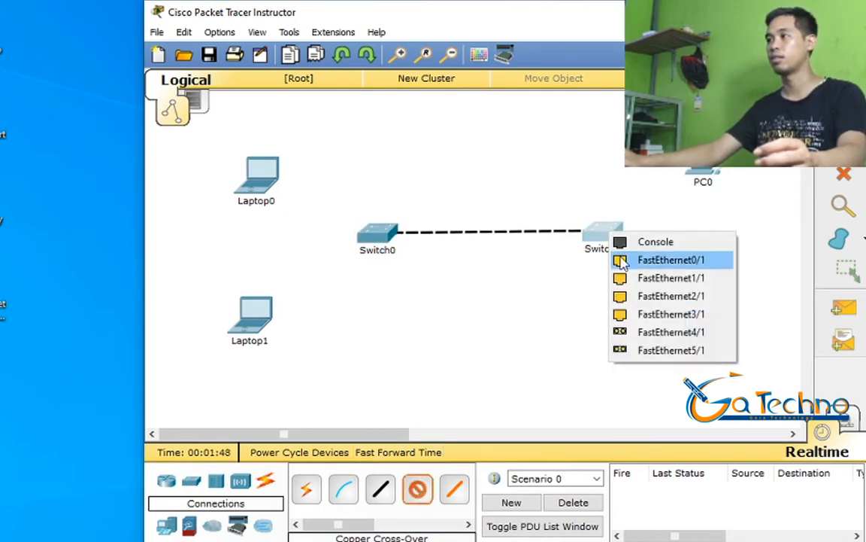
{"action": "left_click", "coordinate": [635, 257]}
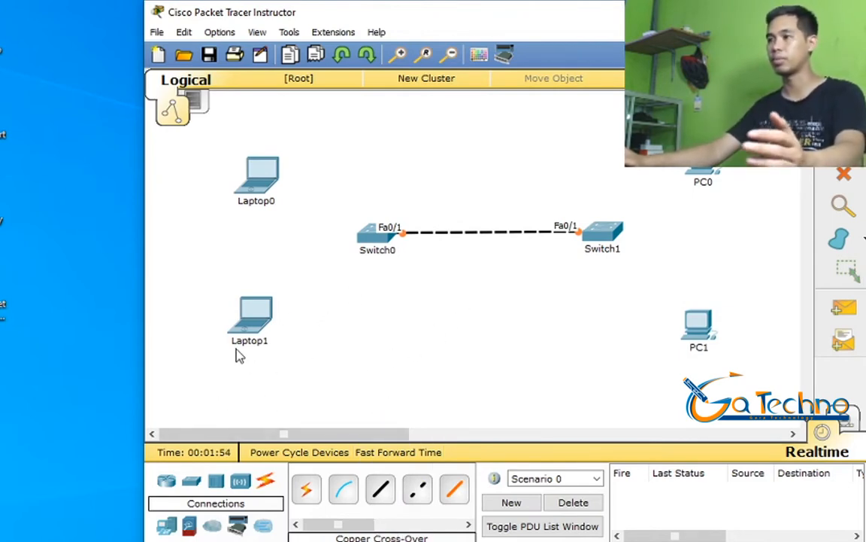
Connect Laptop1 FastEthernet0 to Switch0 FastEthernet1/1 with a copper straight-through cable.
{"action": "mouse_move", "coordinate": [238, 354]}
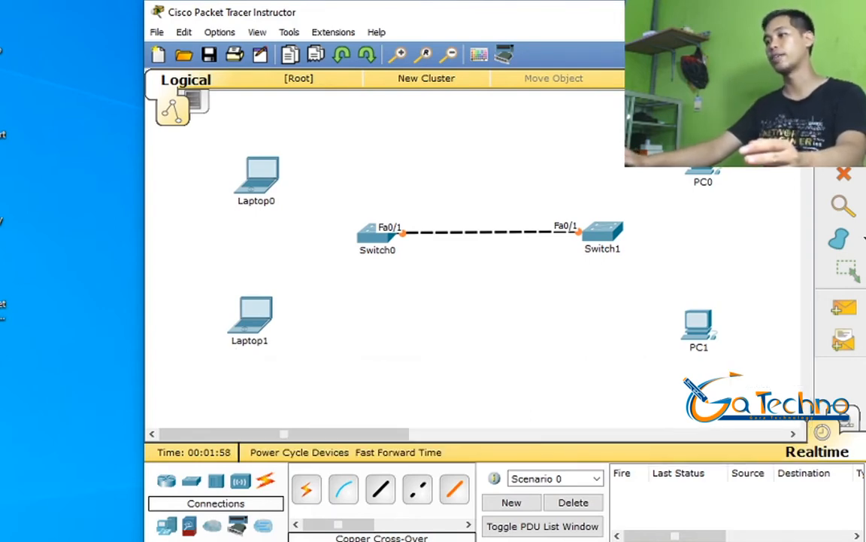
{"action": "left_click", "coordinate": [381, 493]}
{"action": "left_click", "coordinate": [252, 320]}
{"action": "left_click", "coordinate": [346, 353]}
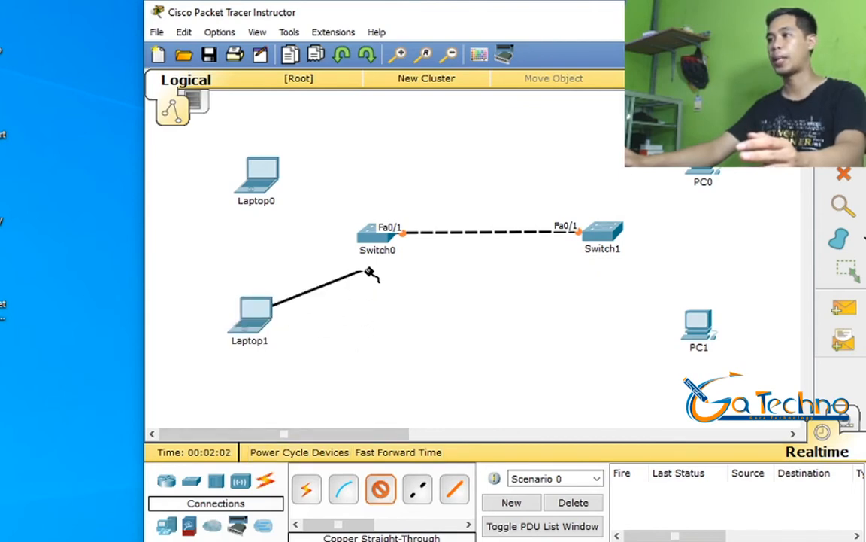
{"action": "left_click", "coordinate": [371, 239]}
{"action": "left_click", "coordinate": [421, 268]}
Connect Laptop0 FastEthernet0 to Switch0 FastEthernet2/1 with a copper straight-through cable.
{"action": "left_click", "coordinate": [381, 494]}
{"action": "left_click", "coordinate": [381, 494]}
{"action": "left_click", "coordinate": [384, 497]}
{"action": "left_click", "coordinate": [382, 494]}
{"action": "left_click", "coordinate": [382, 494]}
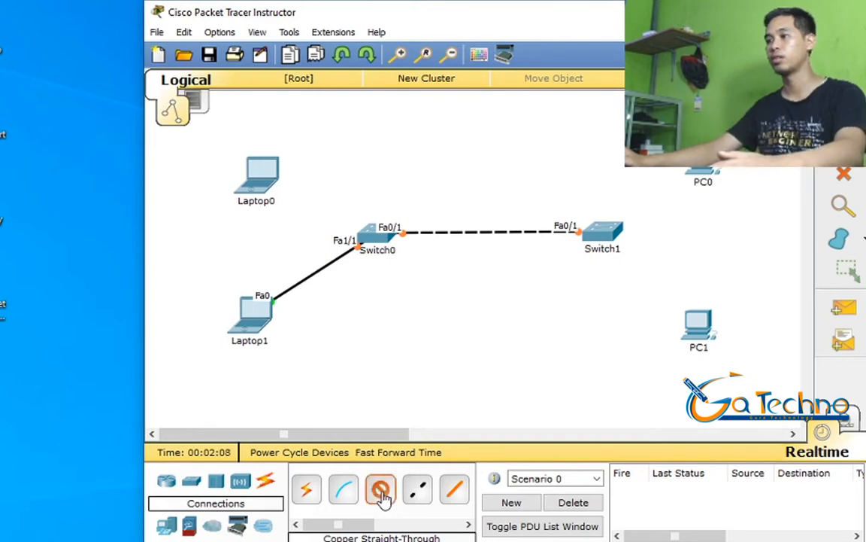
{"action": "left_click", "coordinate": [256, 179]}
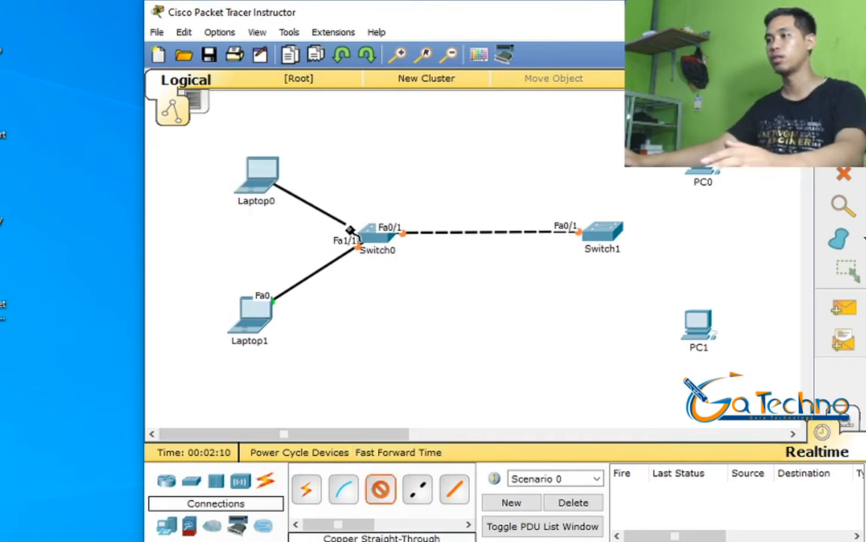
{"action": "left_click", "coordinate": [361, 240]}
{"action": "left_click", "coordinate": [410, 267]}
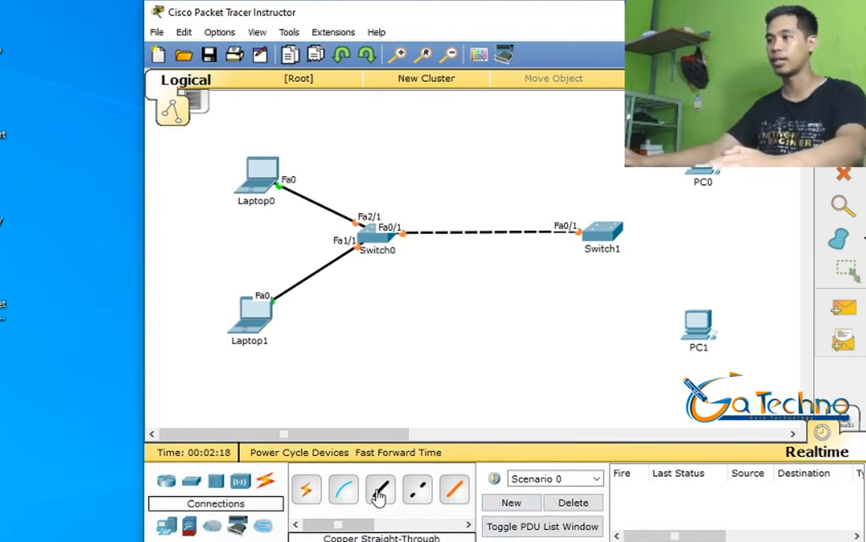
Connect PC0 FastEthernet0 to Switch1 FastEthernet1/1 with a copper straight-through cable.
{"action": "left_click", "coordinate": [380, 490]}
{"action": "left_click", "coordinate": [707, 172]}
{"action": "left_click", "coordinate": [741, 188]}
{"action": "left_click", "coordinate": [608, 228]}
{"action": "left_click", "coordinate": [663, 269]}
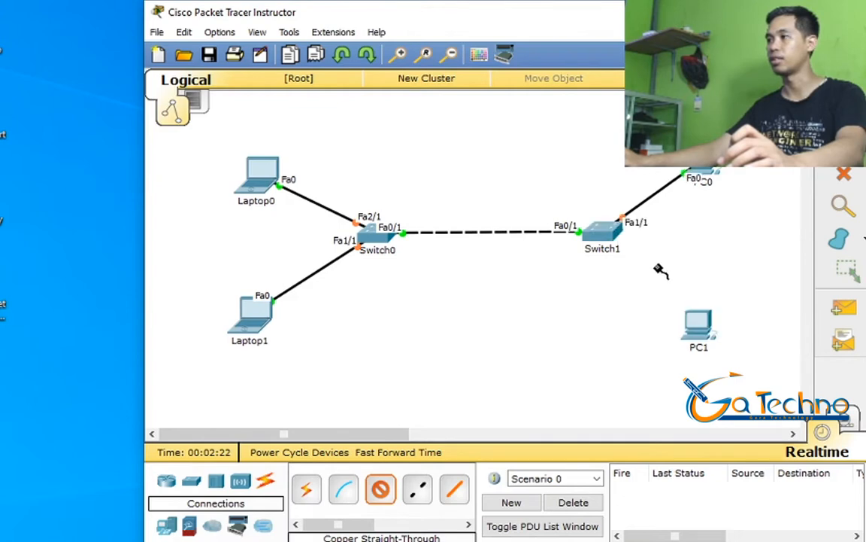
Connect PC1 FastEthernet0 to Switch1 FastEthernet2/1 with a copper straight-through cable.
{"action": "left_click", "coordinate": [704, 327]}
{"action": "left_click", "coordinate": [734, 350]}
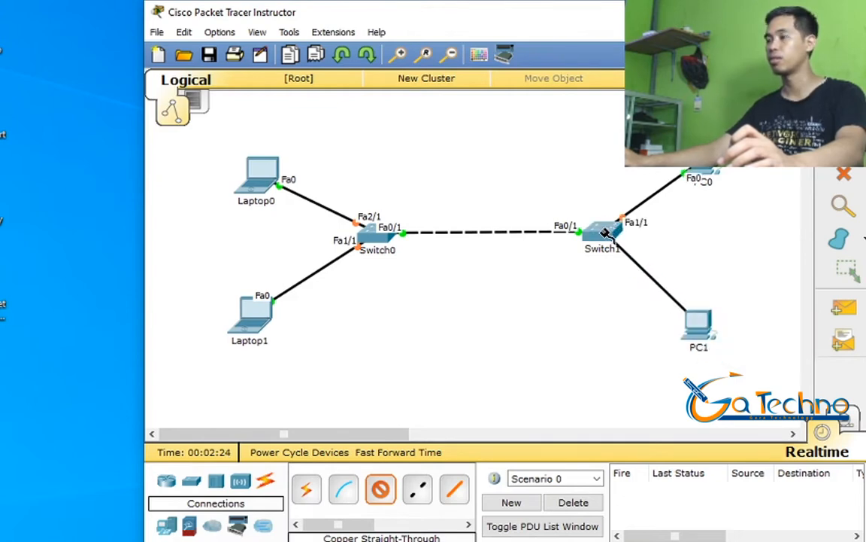
{"action": "left_click", "coordinate": [606, 229]}
{"action": "left_click", "coordinate": [654, 257]}
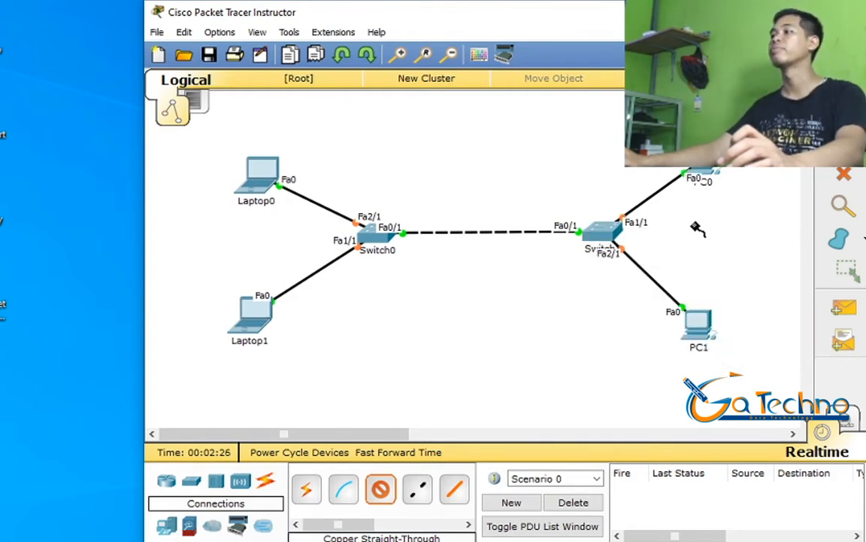
Add the title note "TRUNGKING VLAN" above the network topology.
{"action": "key", "text": "n"}
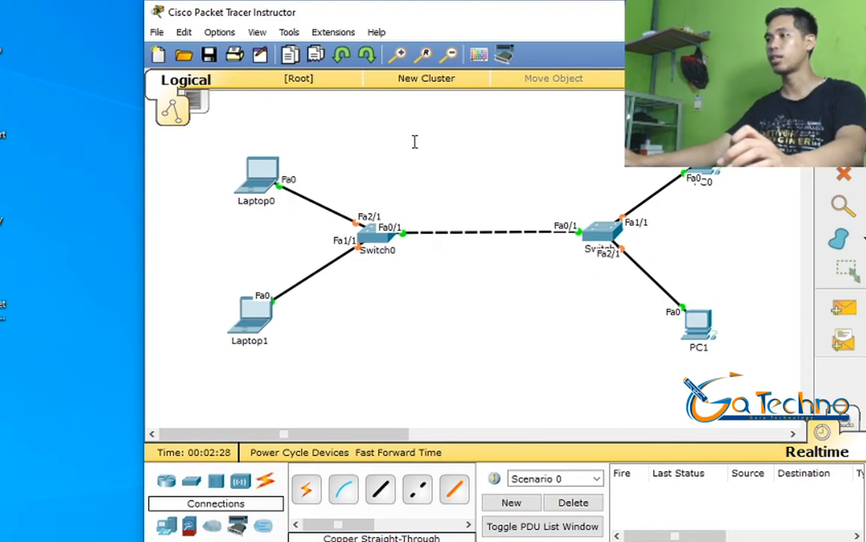
{"action": "left_click", "coordinate": [444, 161]}
{"action": "type", "text": "TRUNKING VLAN"}
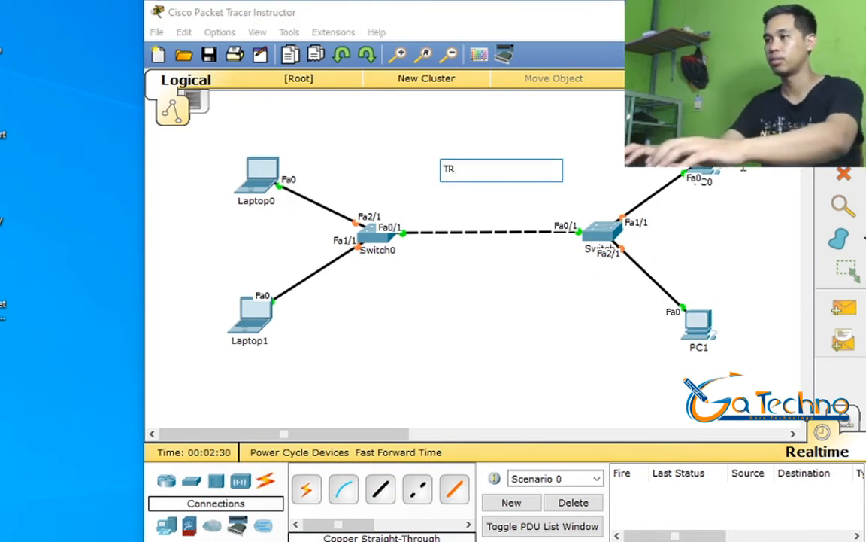
{"action": "key", "text": "Escape"}
Draw a green filled rectangle behind Laptop1 and PC1.
{"action": "key", "text": "d"}
{"action": "left_click", "coordinate": [269, 114]}
{"action": "left_click", "coordinate": [376, 104]}
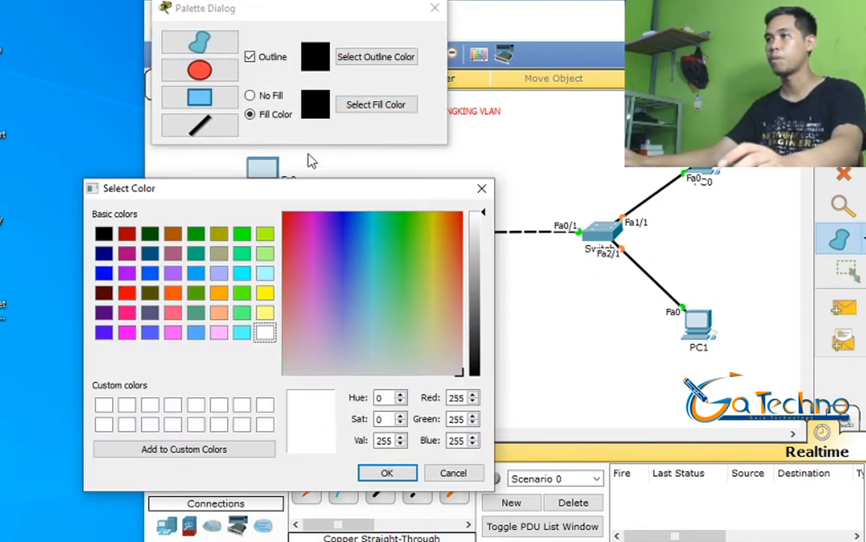
{"action": "left_click", "coordinate": [242, 235]}
{"action": "left_click", "coordinate": [387, 472]}
{"action": "left_click", "coordinate": [214, 99]}
{"action": "mouse_move", "coordinate": [195, 352]}
{"action": "left_mouse_down"}
{"action": "mouse_move", "coordinate": [755, 282]}
{"action": "mouse_move", "coordinate": [759, 288]}
{"action": "left_mouse_up"}
Draw a blue filled rectangle behind Laptop0 and PC0.
{"action": "left_click", "coordinate": [376, 105]}
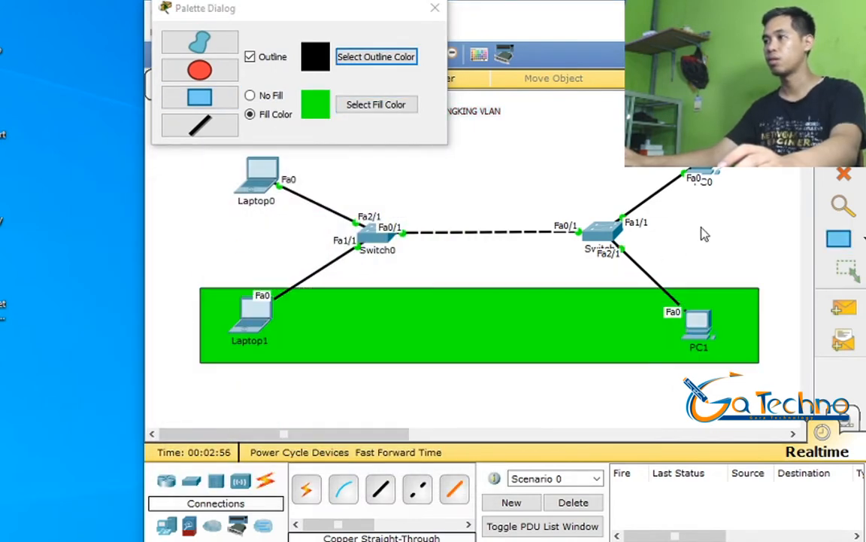
{"action": "left_click", "coordinate": [198, 294]}
{"action": "left_click", "coordinate": [387, 470]}
{"action": "left_click_drag", "start_coordinate": [194, 212], "coordinate": [765, 137]}
Add a two-line note reading "VLAN 20 : Manager" and "20.20.20.0/26" in the blue area.
{"action": "key", "text": "n"}
{"action": "left_click", "coordinate": [437, 174]}
{"action": "type", "text": "VLAN 20 : man"}
{"action": "key", "text": "BackSpace"}
{"action": "key", "text": "BackSpace"}
{"action": "key", "text": "BackSpace"}
{"action": "type", "text": "Manager"}
{"action": "key", "text": "Return"}
{"action": "type", "text": "20.20.20.0/26"}
Add a two-line note reading "VLAN 30 : Karyawan" and "30.30.30.0/27" in the green area.
{"action": "left_click", "coordinate": [444, 327]}
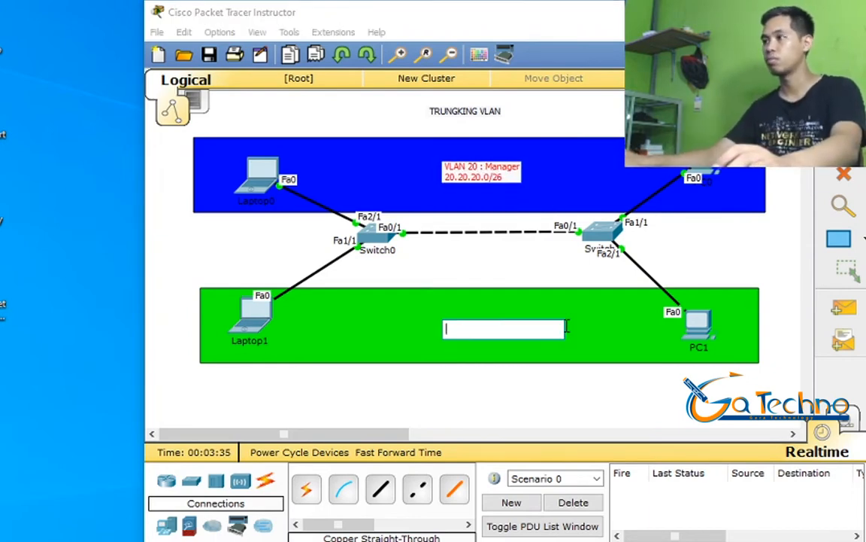
{"action": "type", "text": "VLAN 30 : Karyawan"}
{"action": "key", "text": "Return"}
{"action": "type", "text": "30.30.30.0/27"}
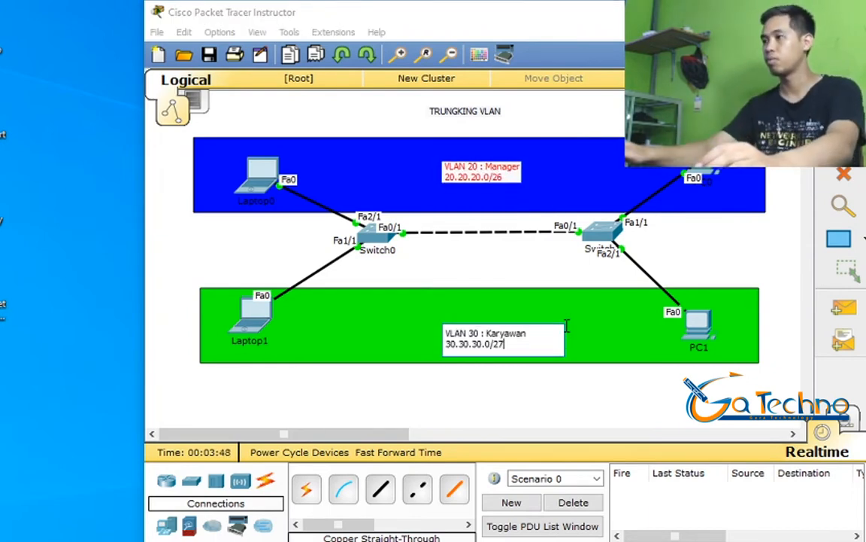
Label the switches with the notes "SW 1" below Switch0 and "SW 2" below Switch1.
{"action": "left_click", "coordinate": [355, 276]}
{"action": "type", "text": "SW 1"}
{"action": "left_click", "coordinate": [584, 279]}
{"action": "type", "text": "SW 2"}
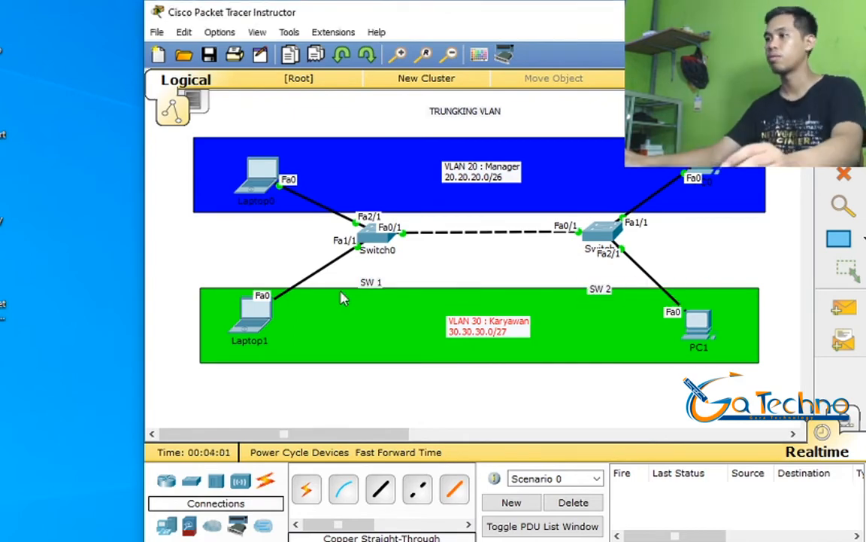
{"action": "left_click", "coordinate": [532, 223]}
{"action": "left_click", "coordinate": [387, 247]}
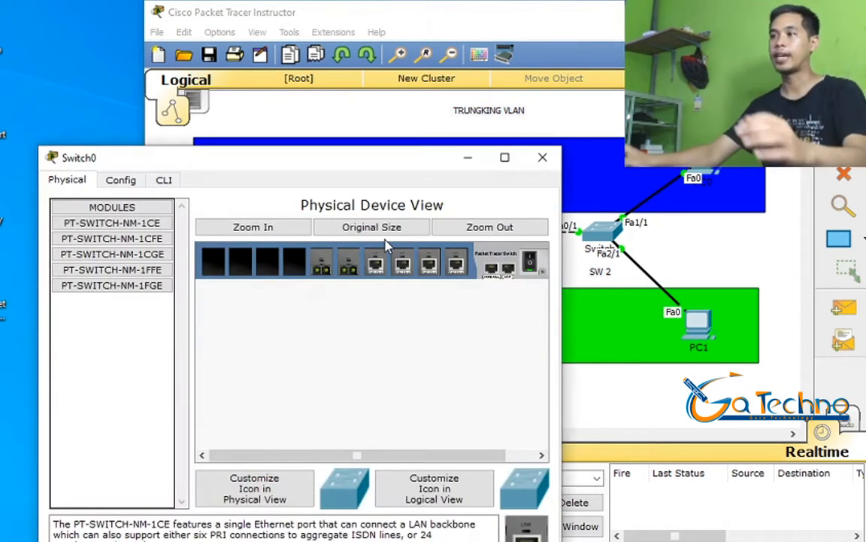
{"action": "left_click", "coordinate": [558, 156]}
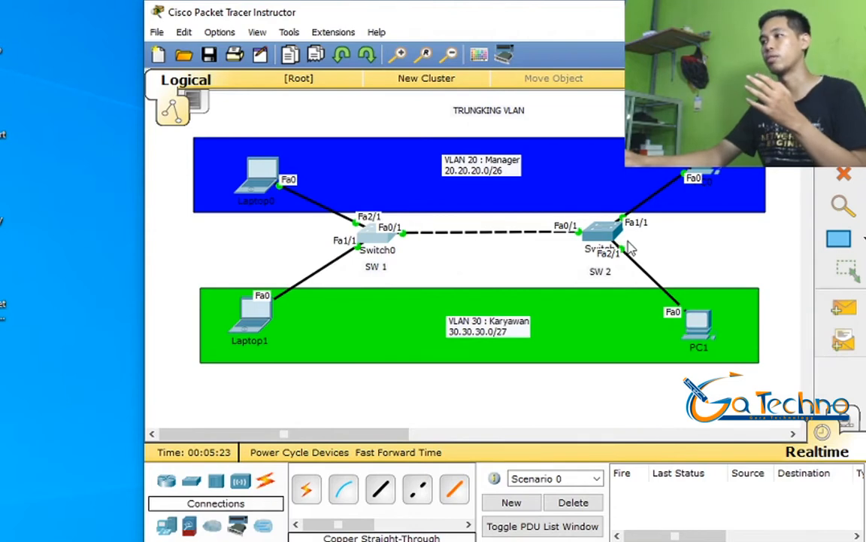
Move Switch1 and its "SW 2" note slightly closer to Switch0.
{"action": "left_click_drag", "start_coordinate": [594, 237], "coordinate": [573, 239]}
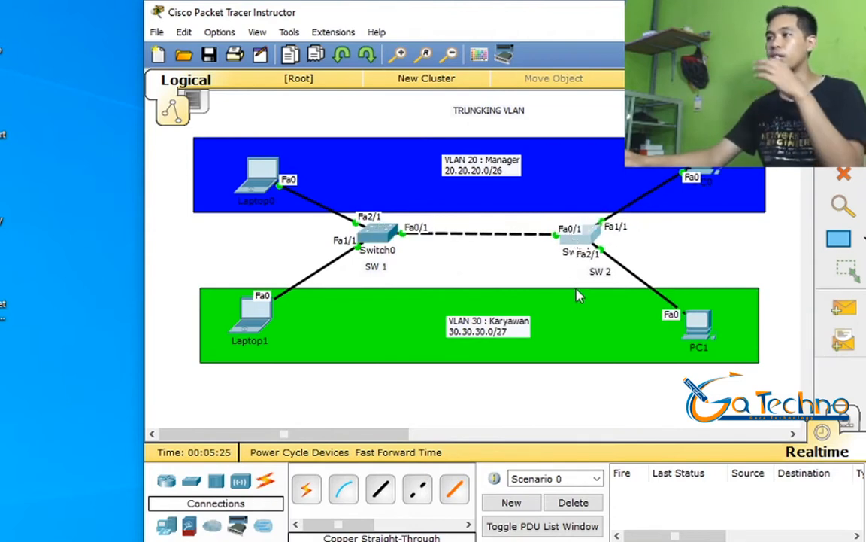
{"action": "left_click_drag", "start_coordinate": [600, 280], "coordinate": [580, 277]}
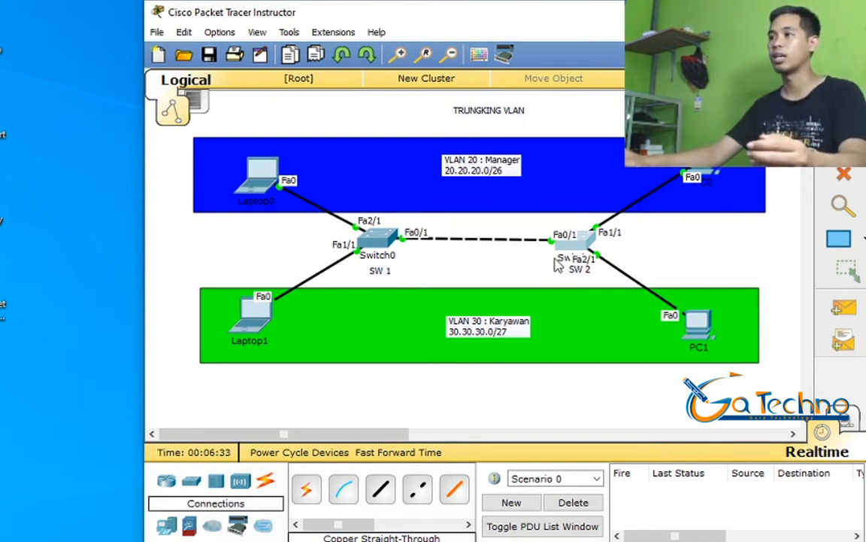
Open Switch0's command line and enter privileged mode with "en" and global configuration mode with "conf t".
{"action": "left_click", "coordinate": [377, 243]}
{"action": "left_click_drag", "start_coordinate": [337, 168], "coordinate": [682, 81]}
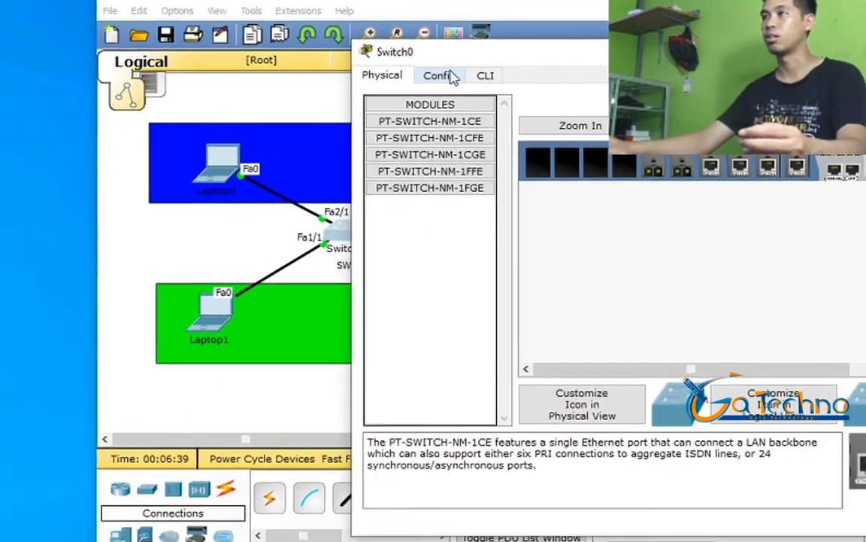
{"action": "left_click", "coordinate": [509, 93]}
{"action": "key", "text": "Return"}
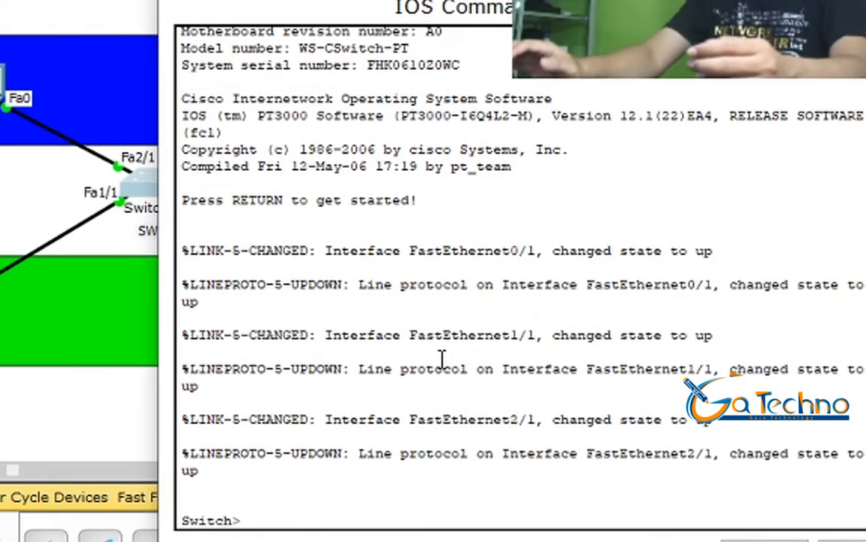
{"action": "type", "text": "ne"}
{"action": "key", "text": "BackSpace"}
{"action": "key", "text": "BackSpace"}
{"action": "type", "text": "en"}
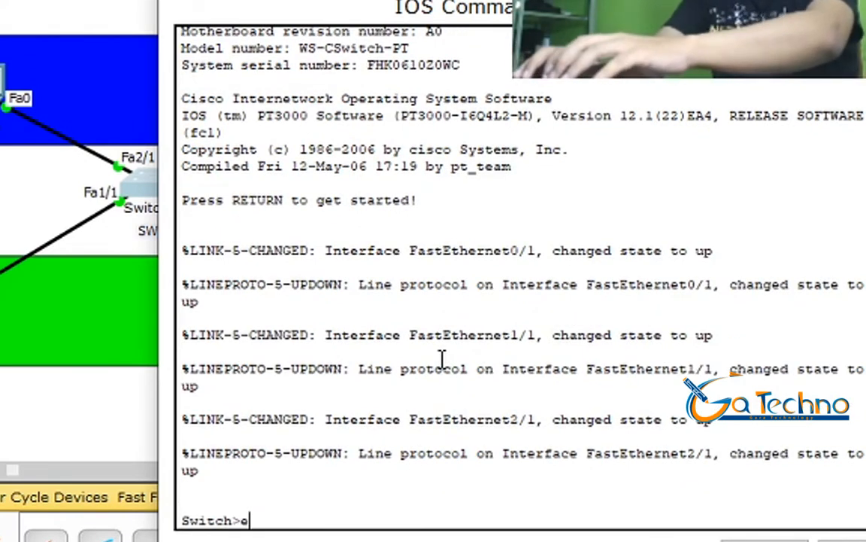
{"action": "key", "text": "Return"}
{"action": "type", "text": "conf t"}
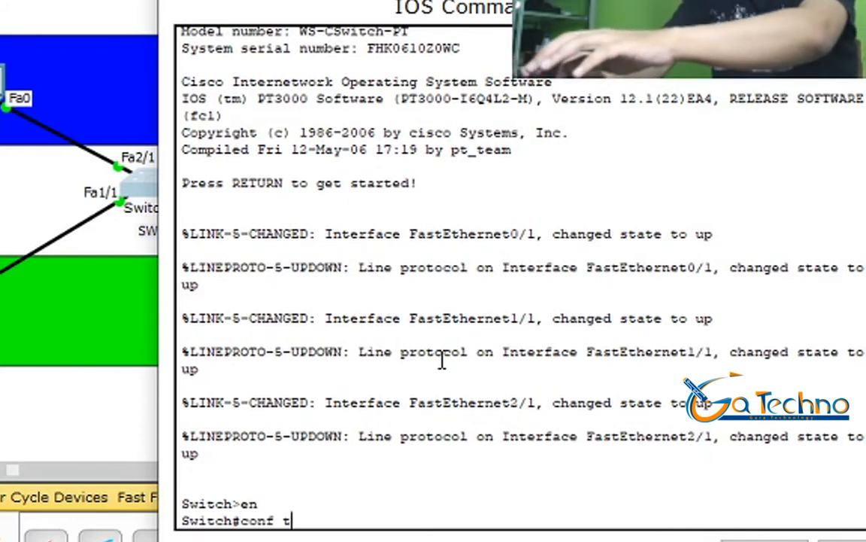
{"action": "key", "text": "Return"}
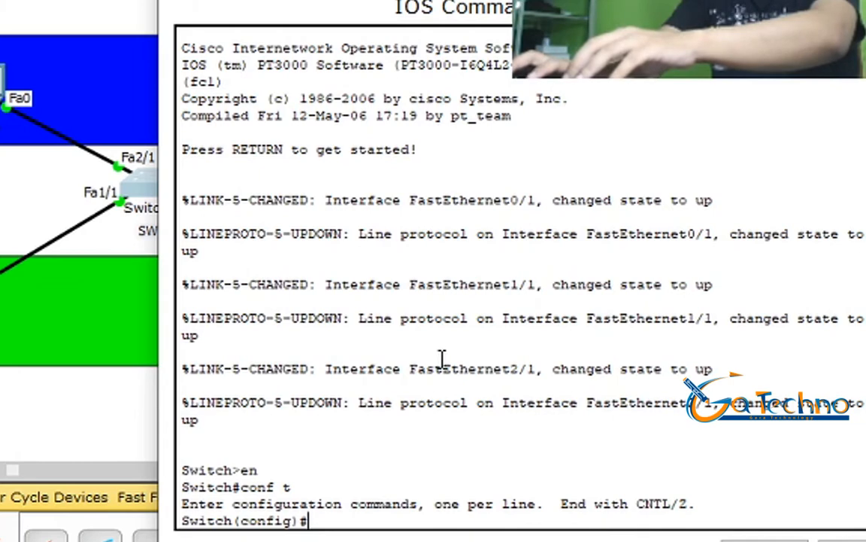
Set the hostname of Switch0 to SW1.
{"action": "type", "text": "host"}
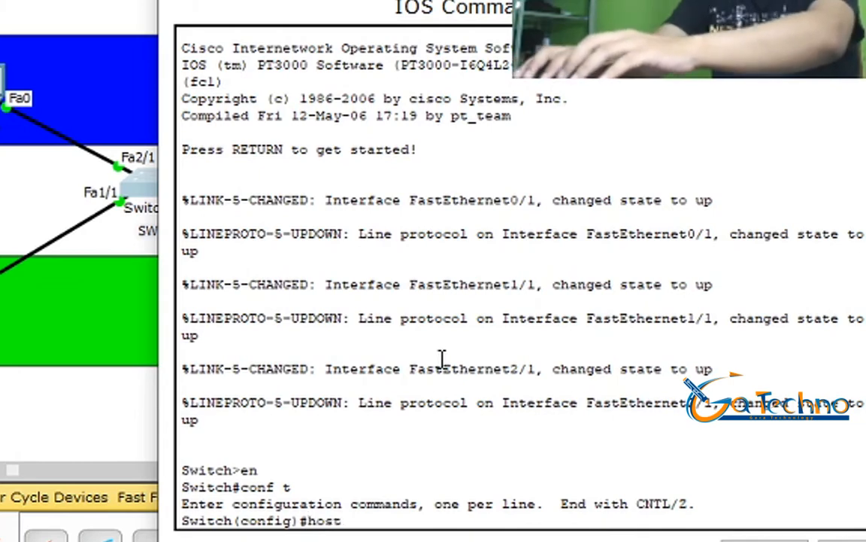
{"action": "type", "text": "name"}
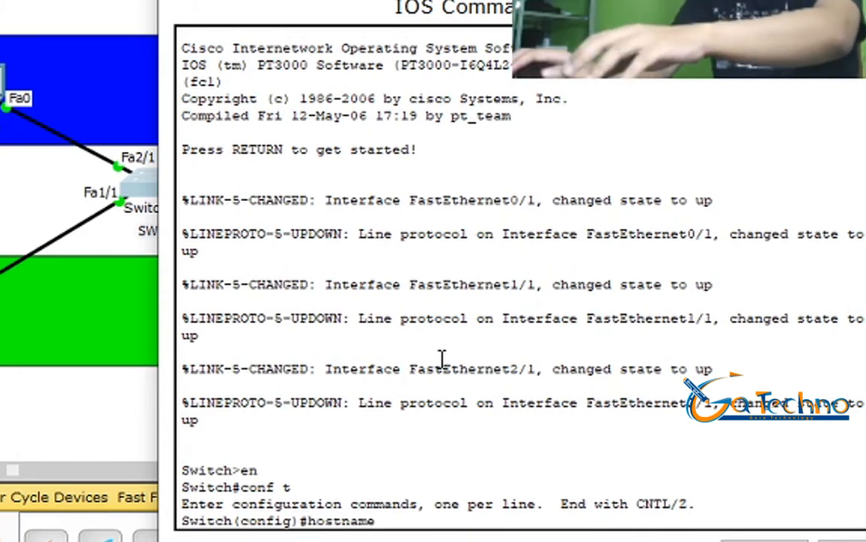
{"action": "key", "text": "Return"}
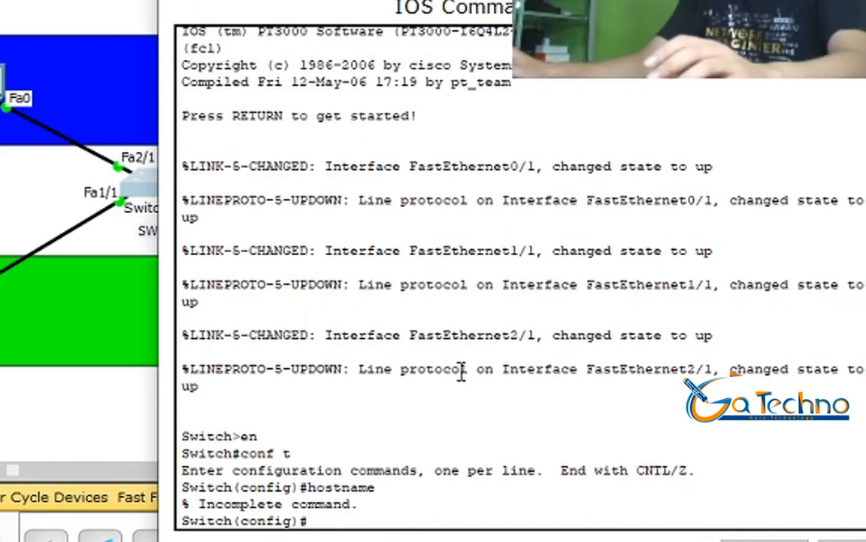
{"action": "key", "text": "Up"}
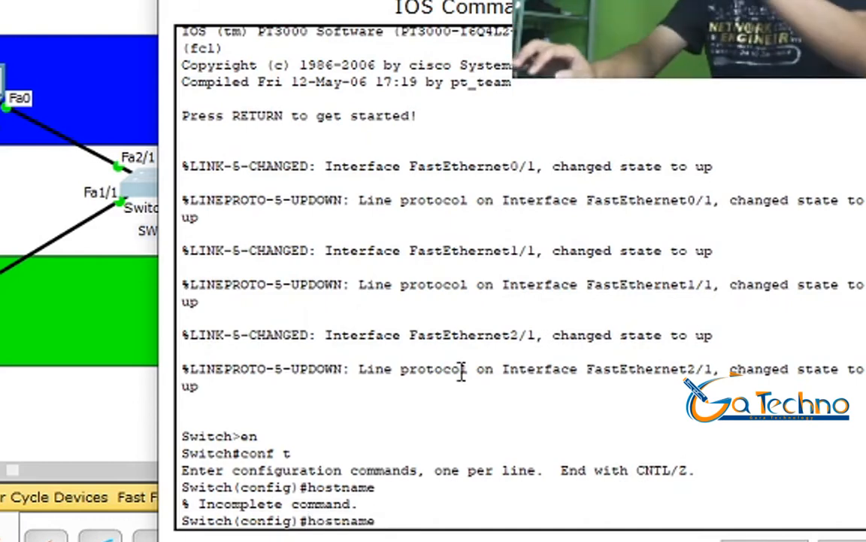
{"action": "type", "text": "SW1"}
{"action": "key", "text": "Return"}
Create VLAN 20 on SW1 and name it Manager.
{"action": "type", "text": "vlan"}
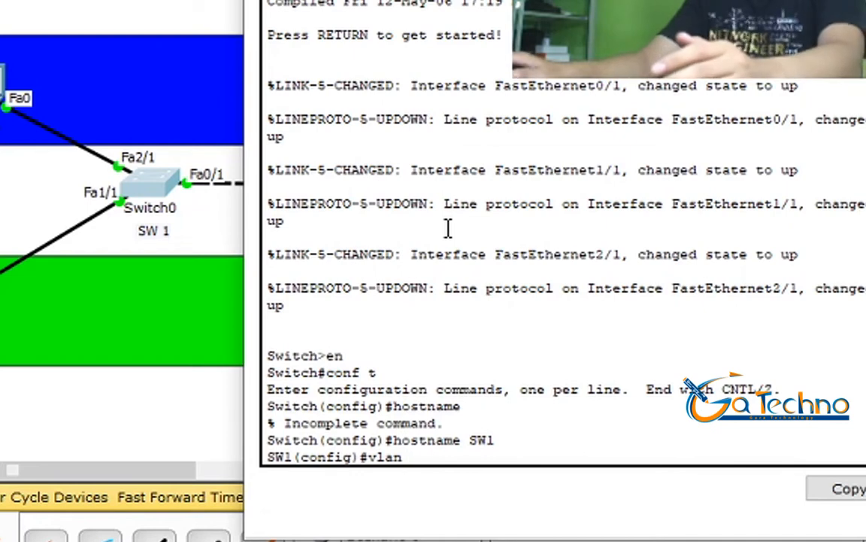
{"action": "type", "text": "0"}
{"action": "key", "text": "Return"}
{"action": "type", "text": "nam"}
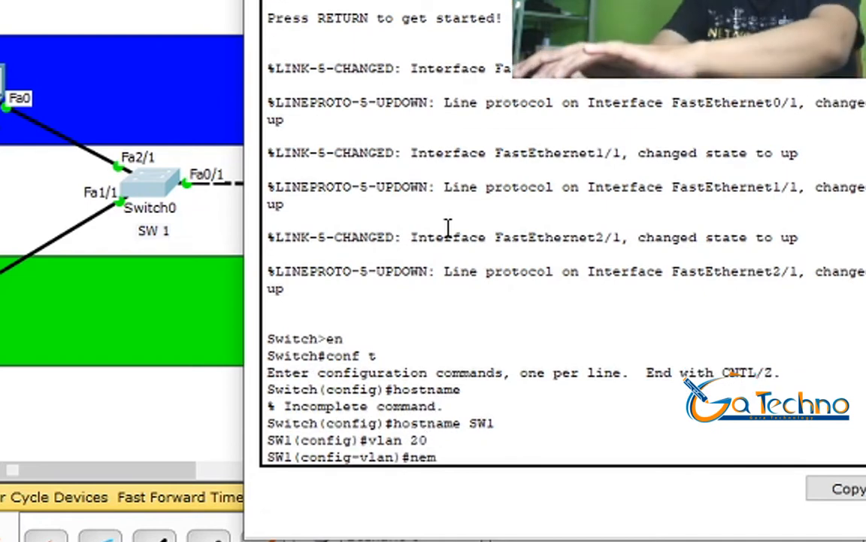
{"action": "key", "text": "BackSpace"}
{"action": "key", "text": "BackSpace"}
{"action": "key", "text": "BackSpace"}
{"action": "type", "text": "n"}
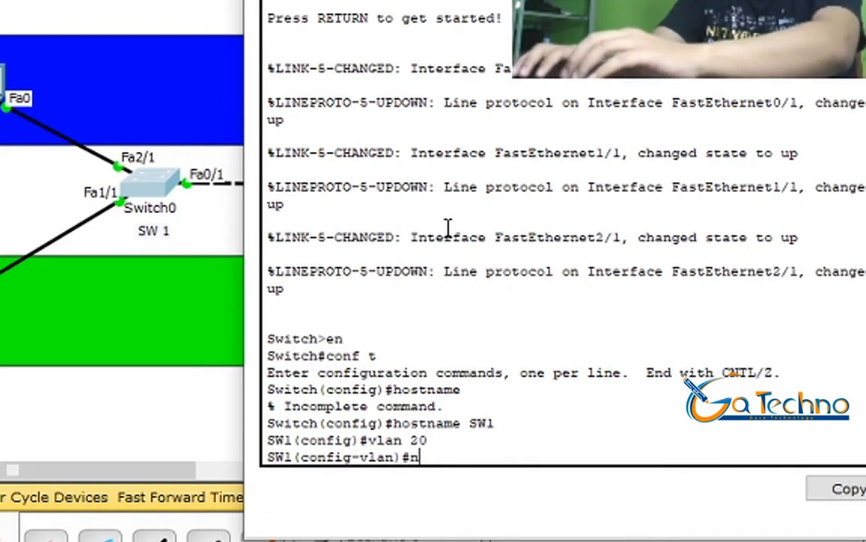
{"action": "type", "text": "ame"}
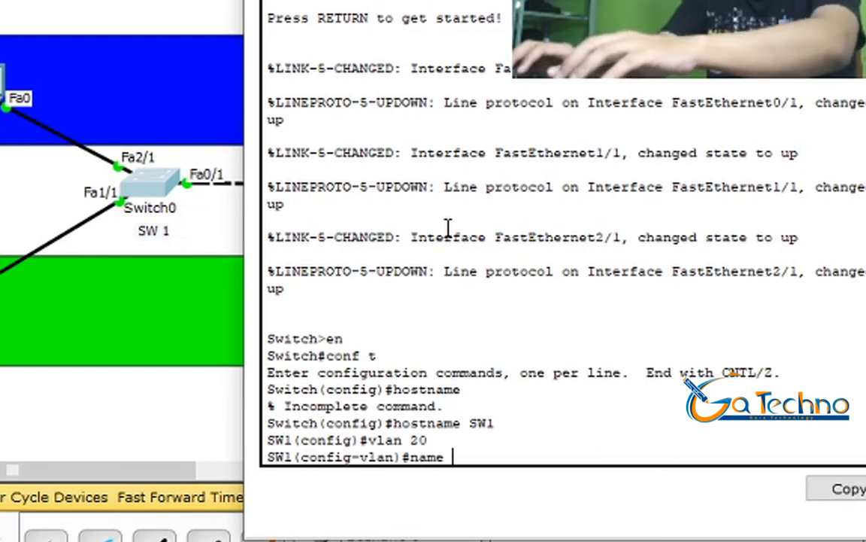
{"action": "type", "text": " Manager"}
{"action": "key", "text": "Return"}
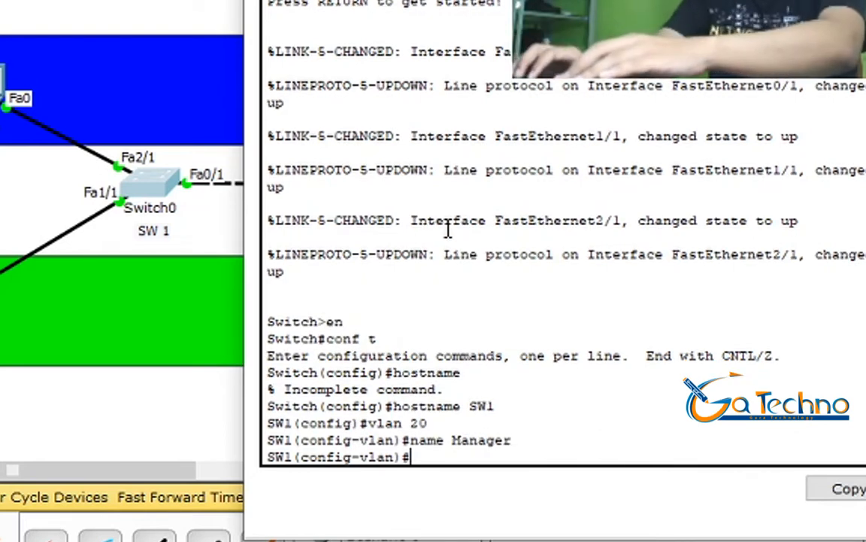
Create VLAN 30 on SW1 and name it Karyawan.
{"action": "type", "text": "vlan 30"}
{"action": "key", "text": "Return"}
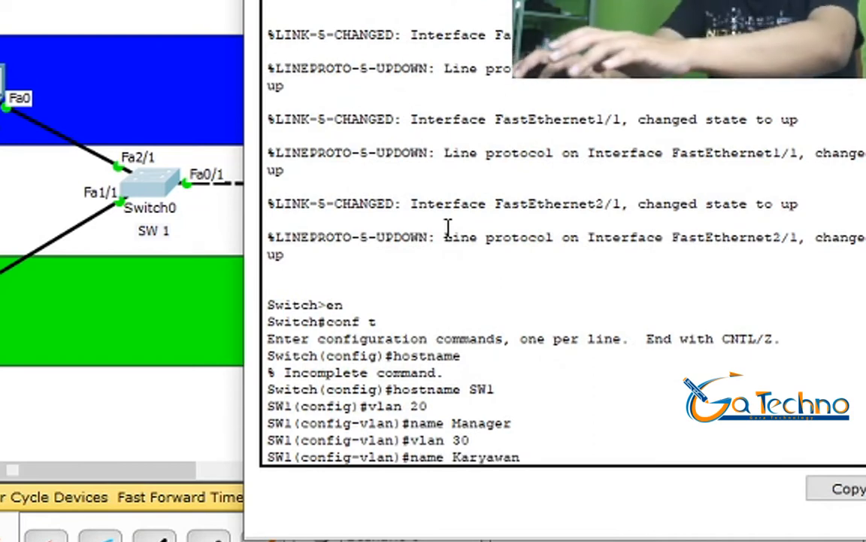
{"action": "type", "text": "name Karyawan"}
{"action": "key", "text": "Return"}
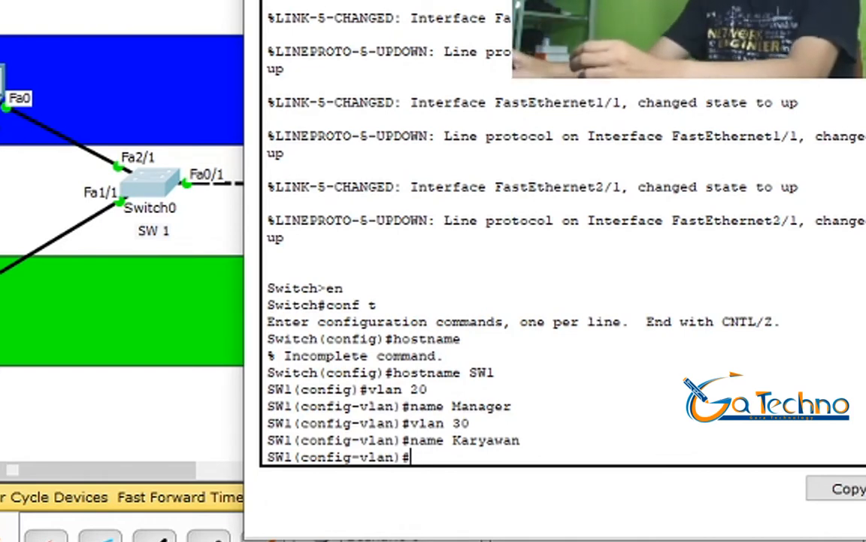
Nudge Laptop0 and Laptop1 slightly upward in the topology.
{"action": "mouse_move", "coordinate": [2, 98]}
{"action": "left_mouse_down"}
{"action": "mouse_move", "coordinate": [5, 72]}
{"action": "mouse_move", "coordinate": [1, 85]}
{"action": "left_mouse_up"}
{"action": "mouse_move", "coordinate": [1, 303]}
{"action": "left_mouse_down"}
{"action": "mouse_move", "coordinate": [3, 328]}
{"action": "mouse_move", "coordinate": [2, 285]}
{"action": "left_mouse_up"}
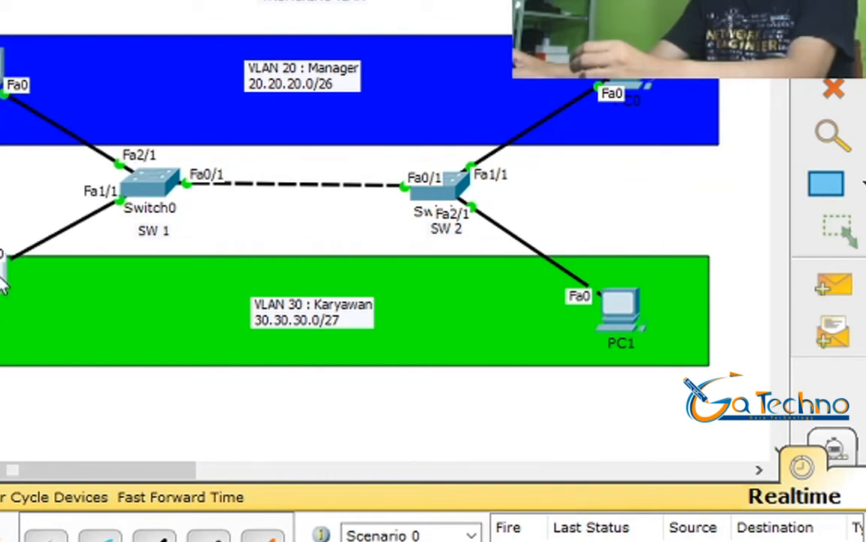
Configure interface fa 2/1 on SW1 as an access port in VLAN 20, using "sw mo ac" and "sw ac vlan 20".
{"action": "left_click", "coordinate": [156, 175]}
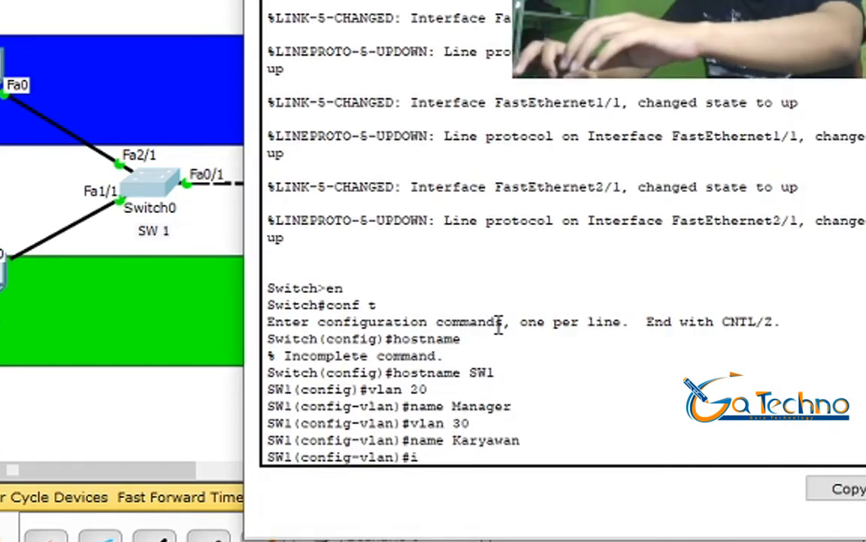
{"action": "type", "text": "fa 2/1"}
{"action": "key", "text": "Return"}
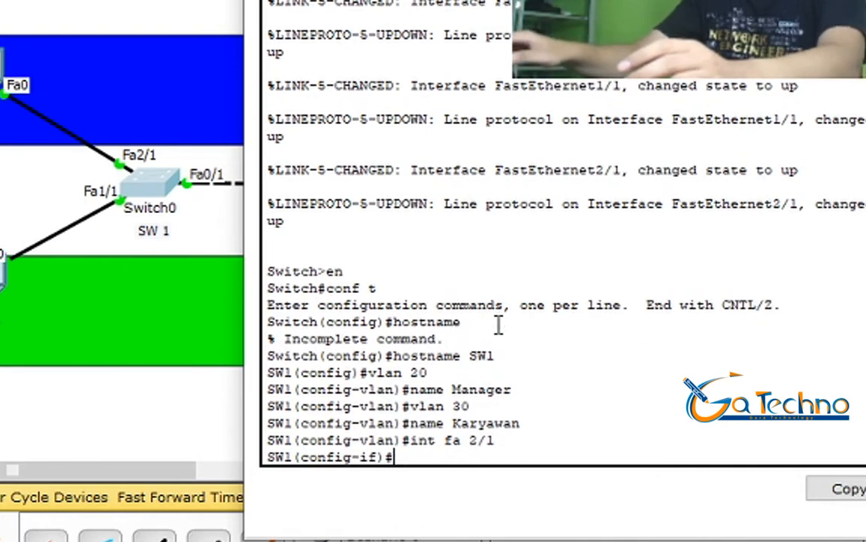
{"action": "type", "text": "name"}
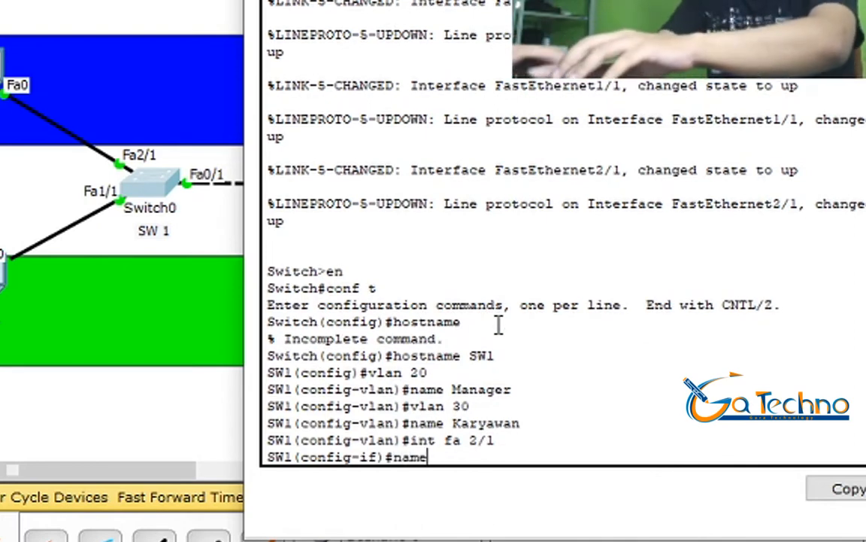
{"action": "key", "text": "BackSpace"}
{"action": "key", "text": "BackSpace"}
{"action": "key", "text": "BackSpace"}
{"action": "key", "text": "BackSpace"}
{"action": "type", "text": "sw mo ac"}
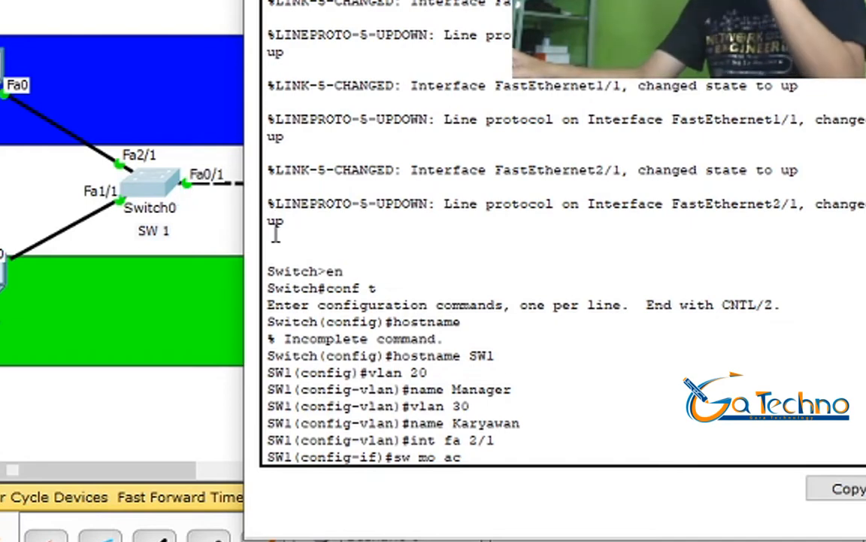
{"action": "key", "text": "Return"}
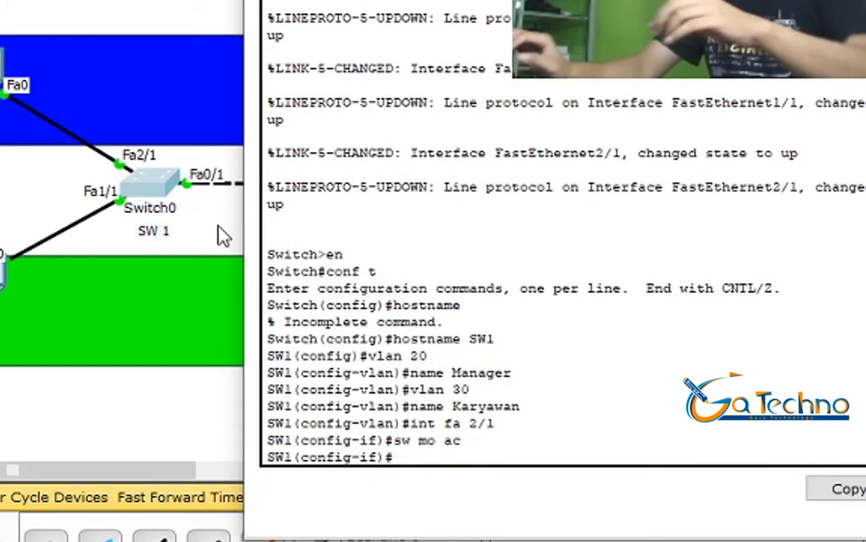
{"action": "type", "text": "sw ac"}
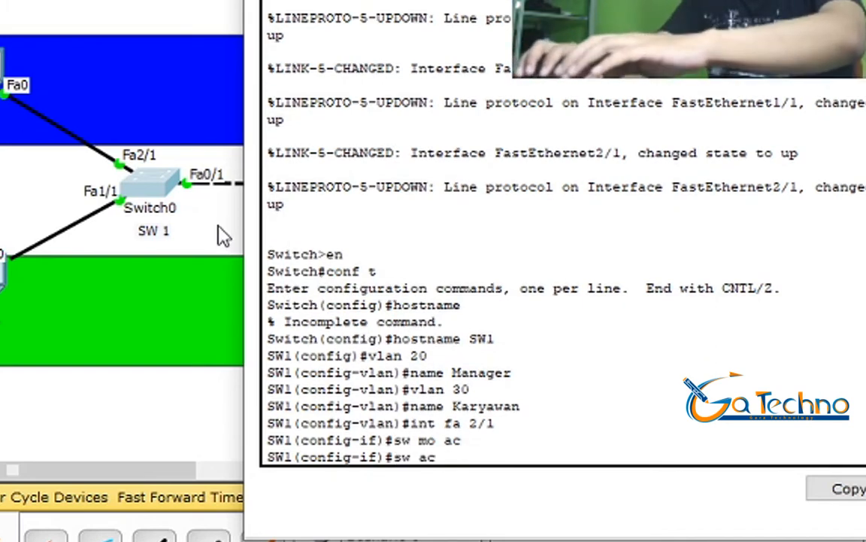
{"action": "type", "text": " vlan 20"}
{"action": "key", "text": "Return"}
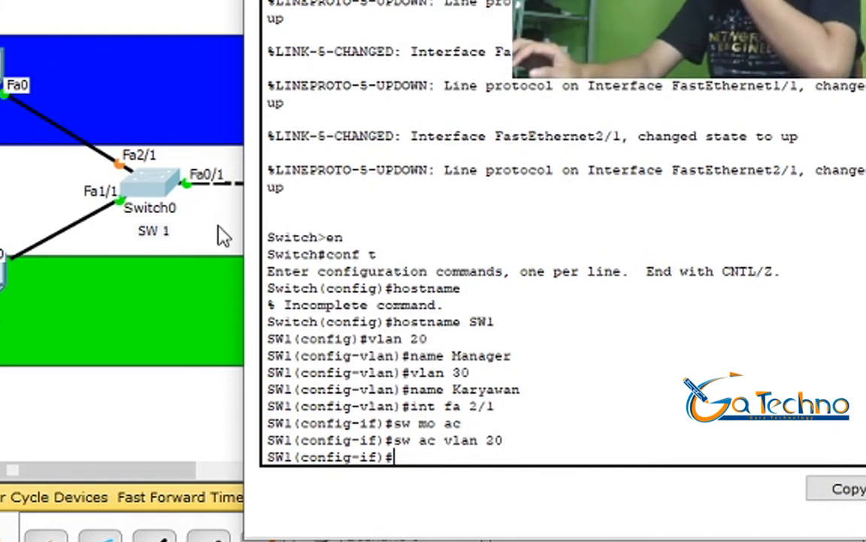
Configure interface fa 1/1 on SW1 as an access port in VLAN 30, using "sw mo ac" and "sw ac vlan 30".
{"action": "type", "text": "int"}
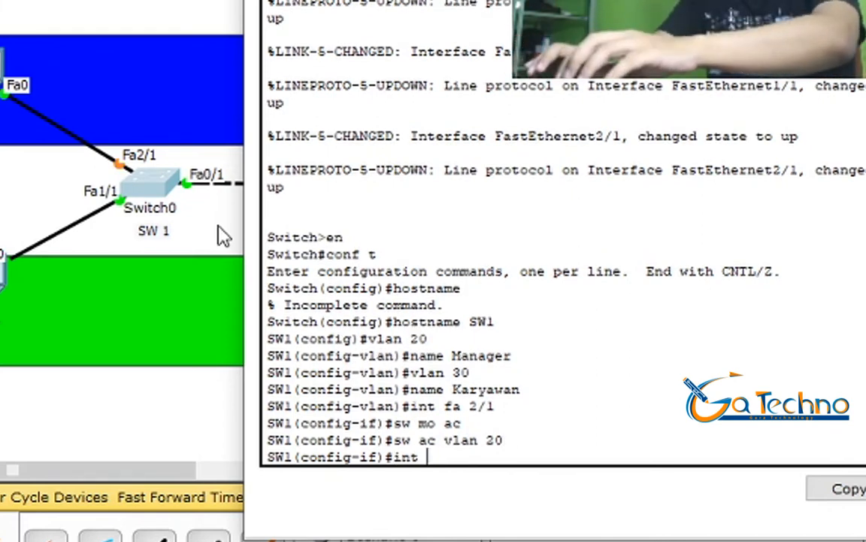
{"action": "type", "text": "0/"}
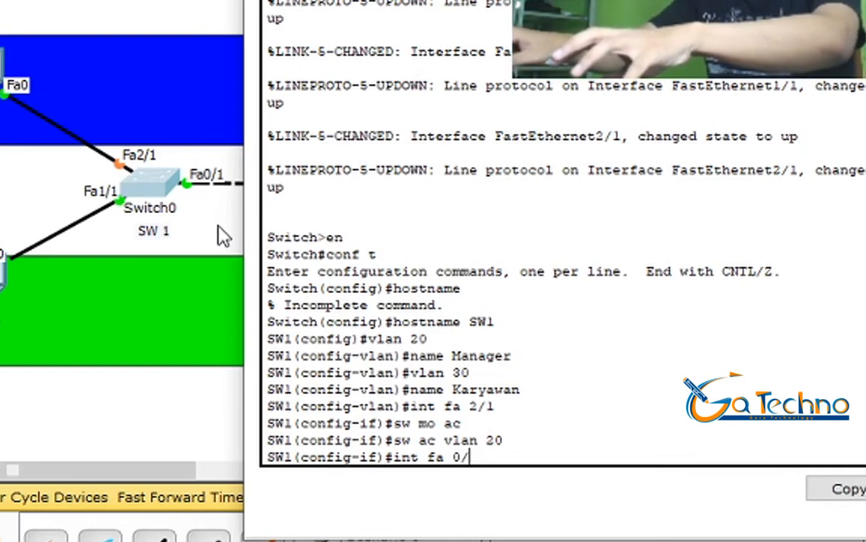
{"action": "key", "text": "BackSpace"}
{"action": "key", "text": "BackSpace"}
{"action": "mouse_move", "coordinate": [0, 276]}
{"action": "left_mouse_down"}
{"action": "mouse_move", "coordinate": [0, 265]}
{"action": "mouse_move", "coordinate": [3, 285]}
{"action": "left_mouse_up"}
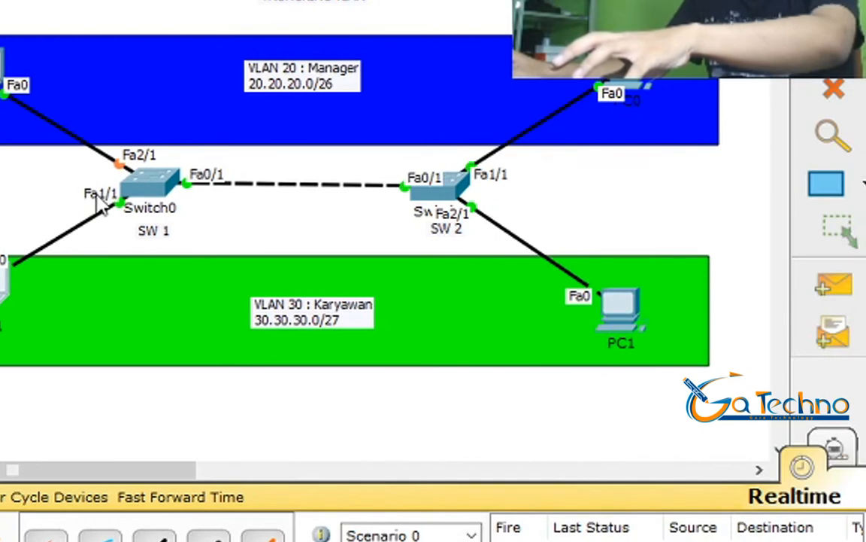
{"action": "left_click", "coordinate": [150, 179]}
{"action": "type", "text": "1/1"}
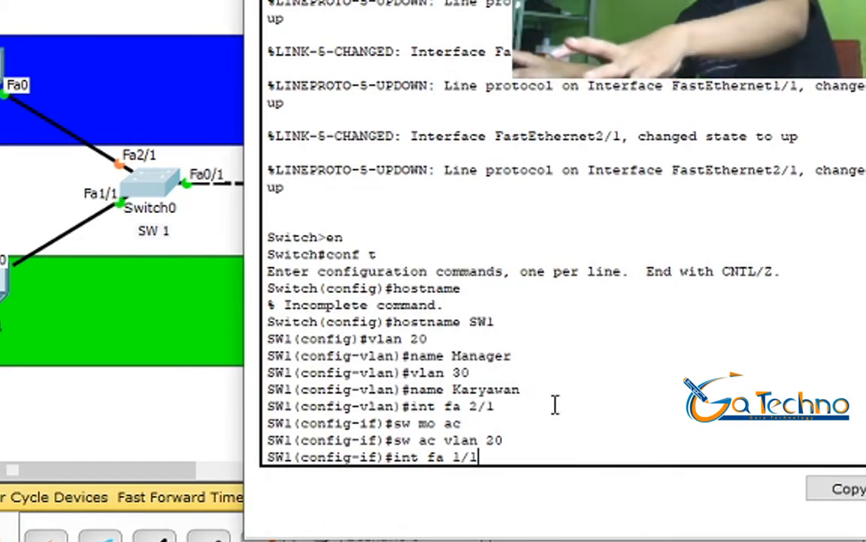
{"action": "key", "text": "Return"}
{"action": "type", "text": "sw mo ac"}
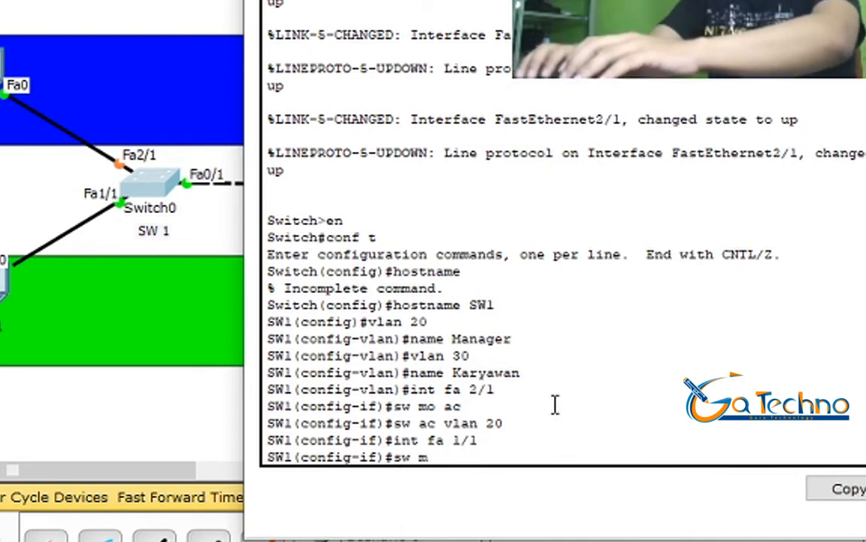
{"action": "key", "text": "Return"}
{"action": "type", "text": "sw ac"}
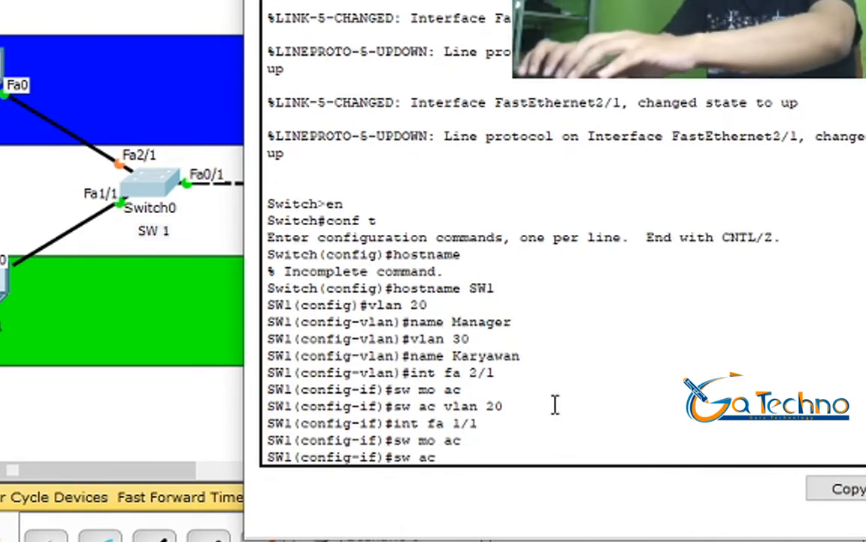
{"action": "type", "text": " vlan 30"}
{"action": "key", "text": "Return"}
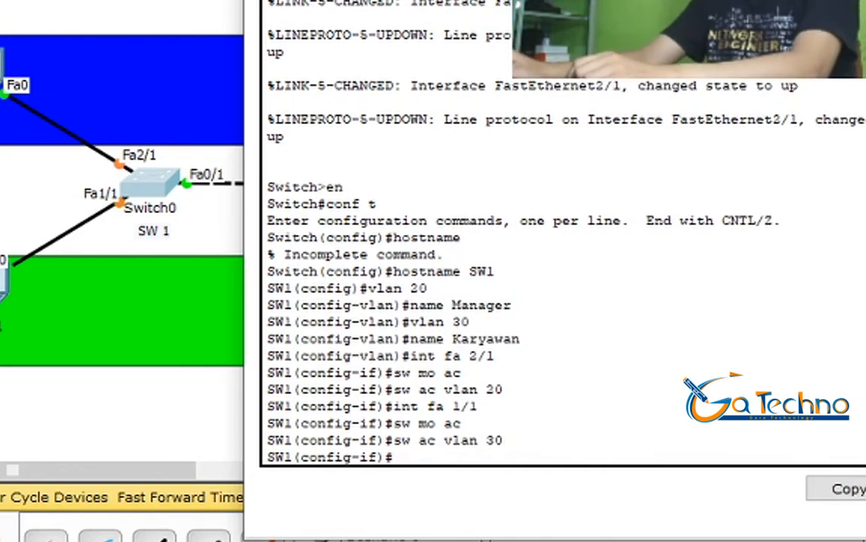
Display SW1's VLAN table with "do sh vlan", check the ports of VLANs 20 and 30, and close the switch window.
{"action": "type", "text": "do sh"}
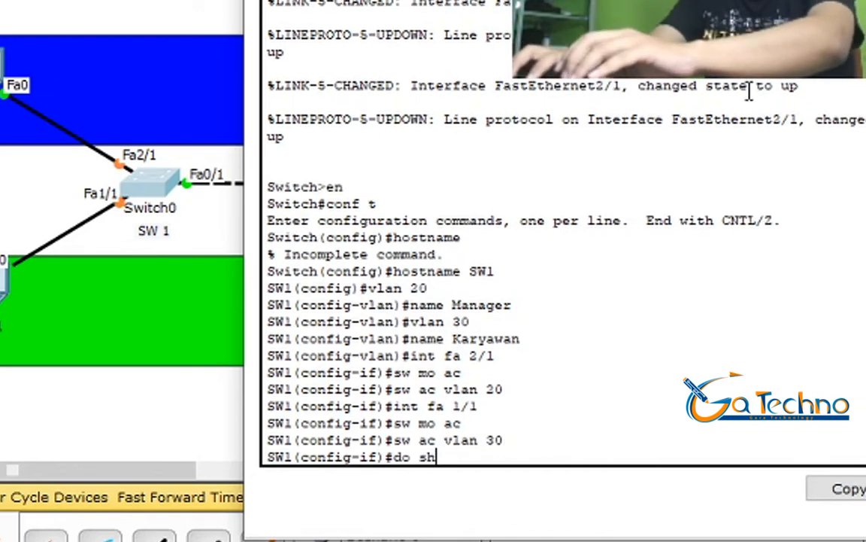
{"action": "type", "text": " vlan"}
{"action": "key", "text": "Return"}
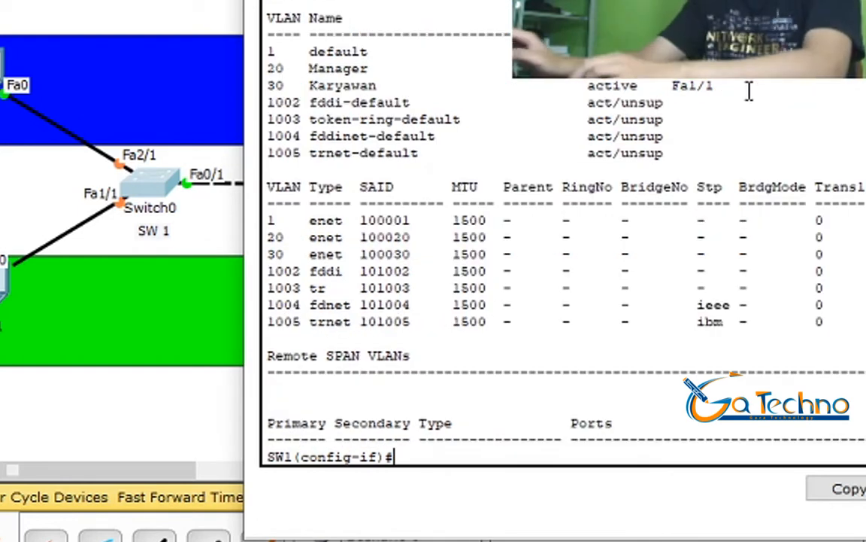
{"action": "scroll", "coordinate": [707, 94], "scroll_direction": "up", "scroll_amount": 4}
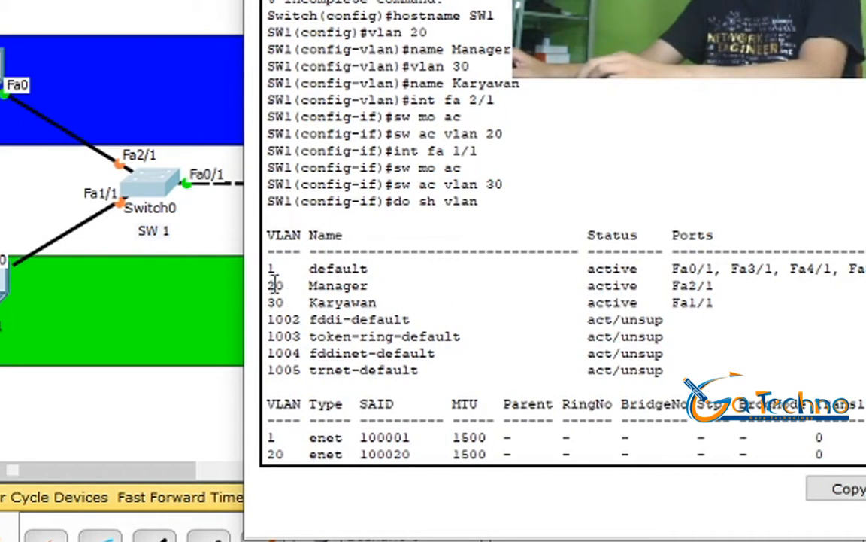
{"action": "left_click_drag", "start_coordinate": [274, 284], "coordinate": [725, 286]}
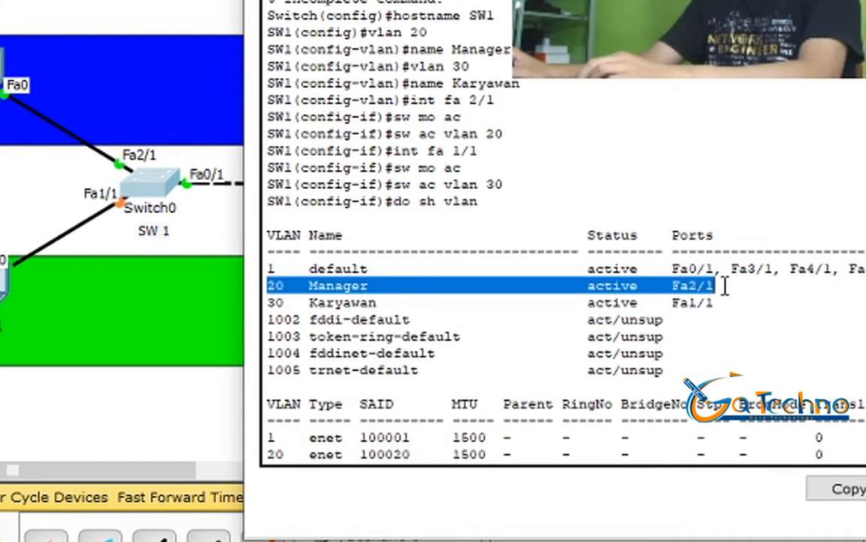
{"action": "left_click_drag", "start_coordinate": [269, 302], "coordinate": [737, 303]}
{"action": "left_click_drag", "start_coordinate": [677, 10], "coordinate": [505, 0]}
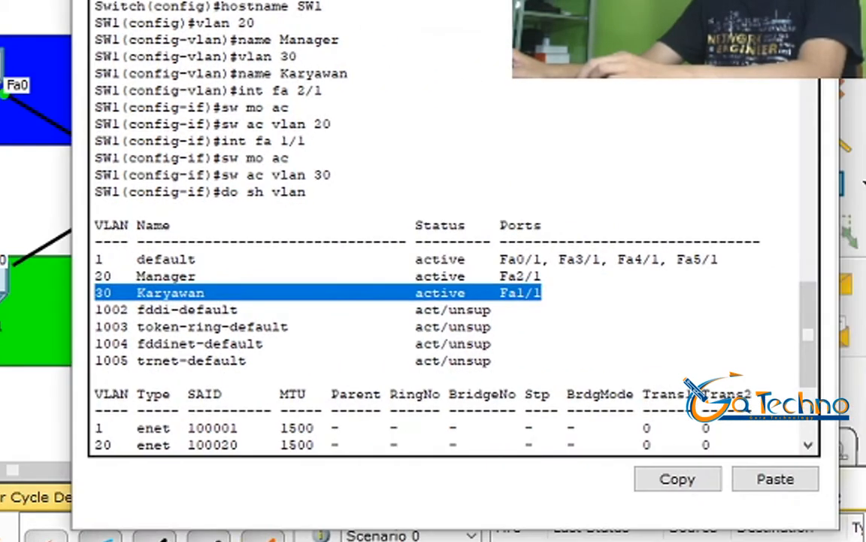
{"action": "left_click", "coordinate": [819, 1]}
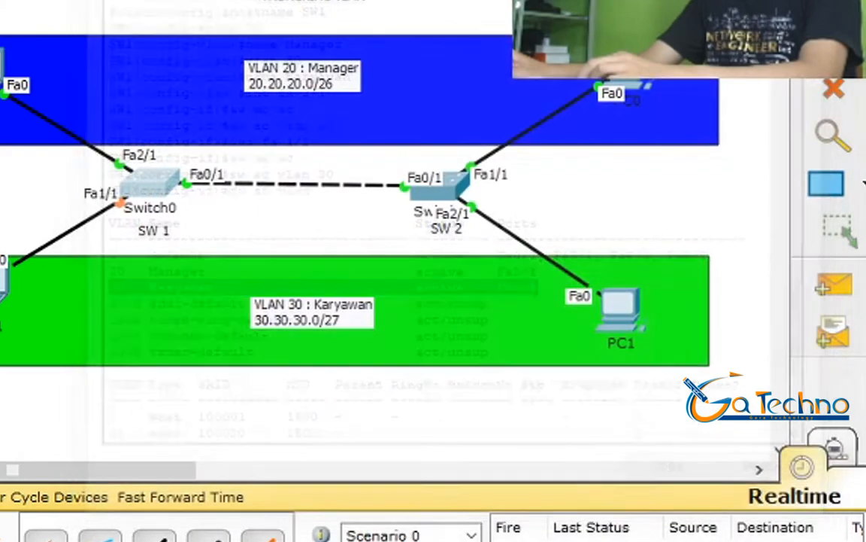
Open the command line of SW 2 and enter global configuration mode using "en" and "conf t".
{"action": "left_click_drag", "start_coordinate": [160, 470], "coordinate": [280, 489]}
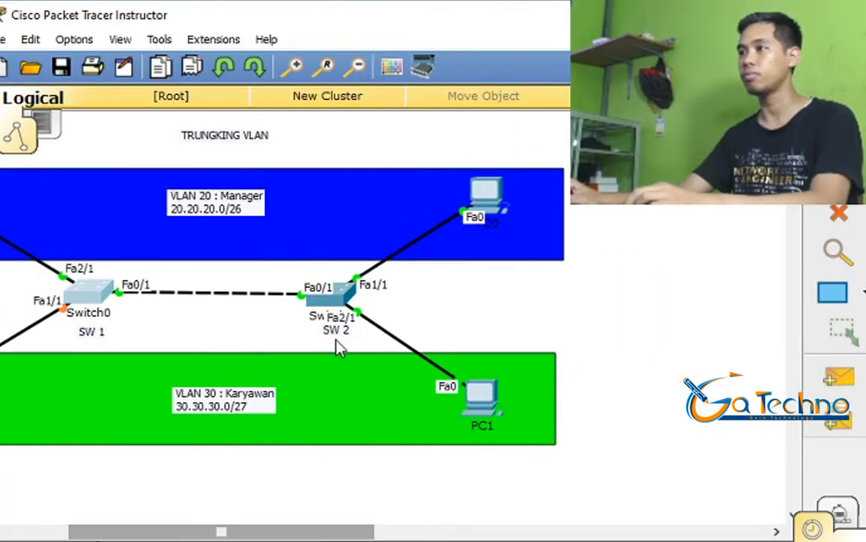
{"action": "left_click", "coordinate": [152, 197]}
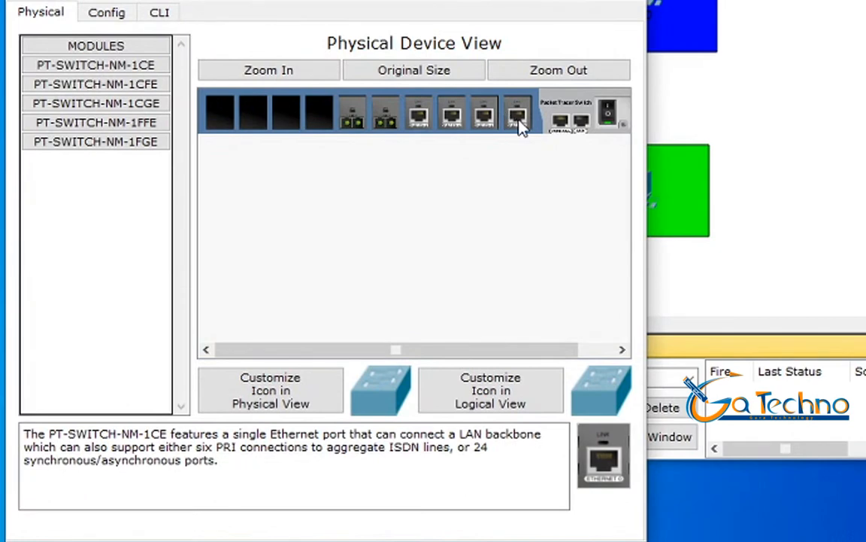
{"action": "left_click", "coordinate": [155, 12]}
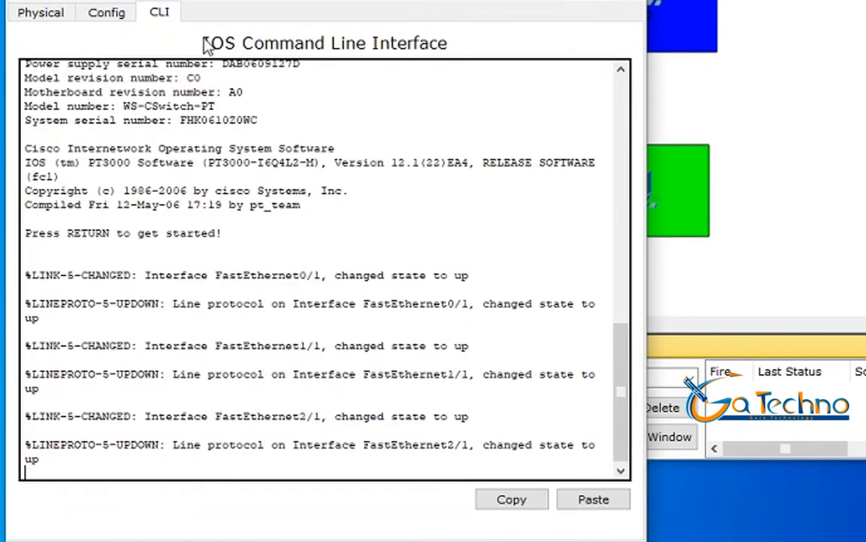
{"action": "key", "text": "Return"}
{"action": "type", "text": "eb"}
{"action": "key", "text": "BackSpace"}
{"action": "type", "text": "n"}
{"action": "key", "text": "Return"}
{"action": "type", "text": "conf t"}
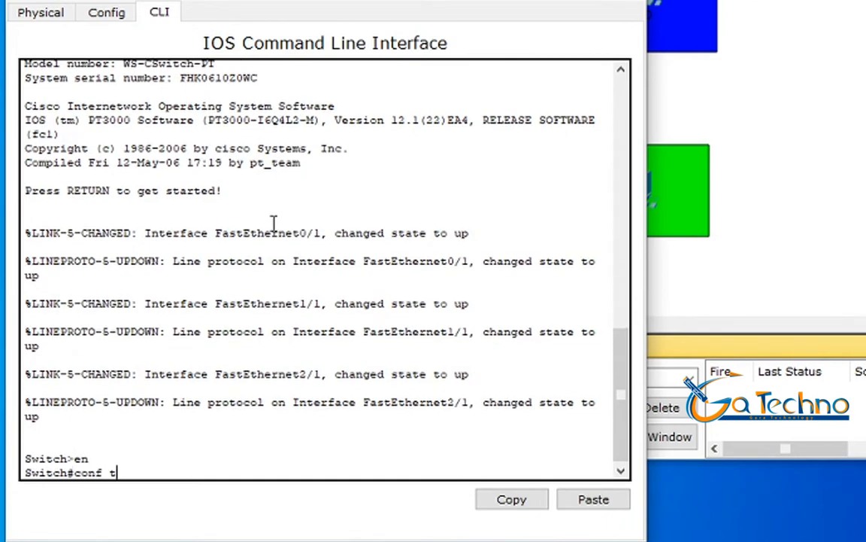
{"action": "key", "text": "Return"}
Set the second switch's hostname to SW2.
{"action": "type", "text": "hostb"}
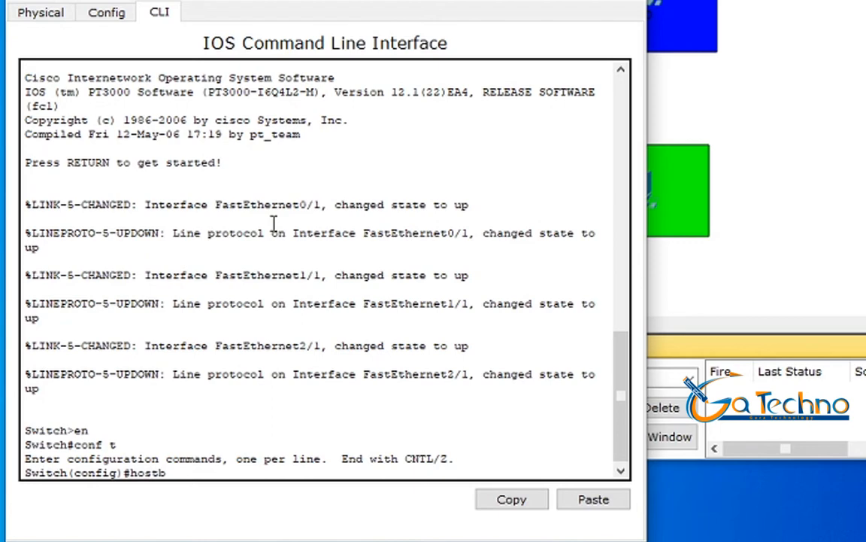
{"action": "key", "text": "BackSpace"}
{"action": "type", "text": "name SW2"}
{"action": "key", "text": "Return"}
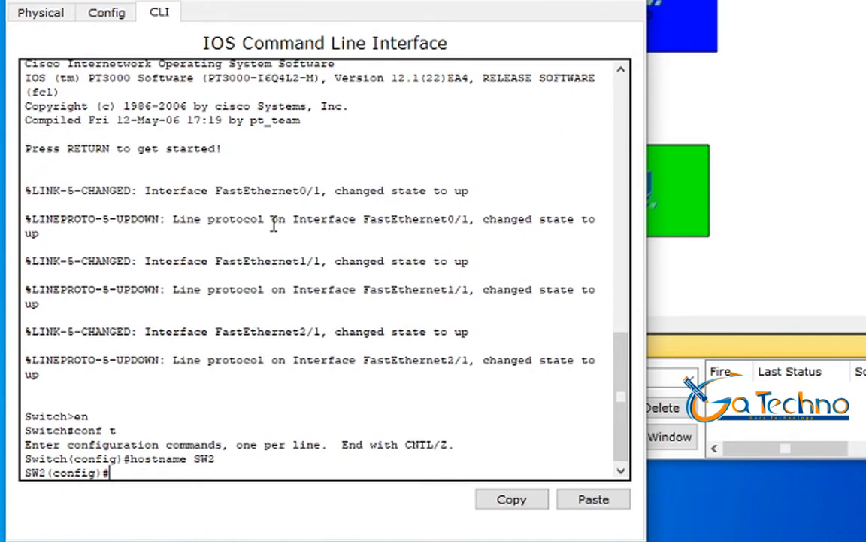
Create VLAN 20 on SW2 and name it Manager.
{"action": "left_click_drag", "start_coordinate": [457, 0], "coordinate": [257, 0]}
{"action": "left_click_drag", "start_coordinate": [2, 0], "coordinate": [737, 0]}
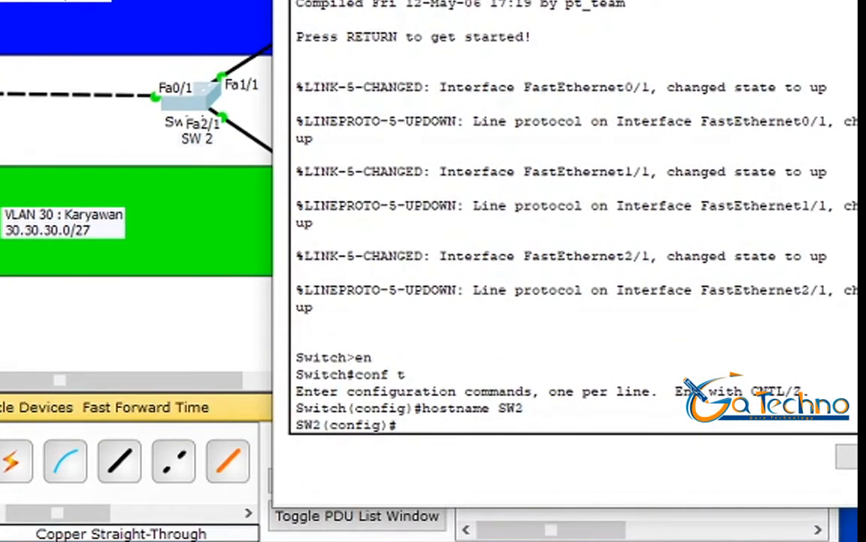
{"action": "type", "text": "vlan 20"}
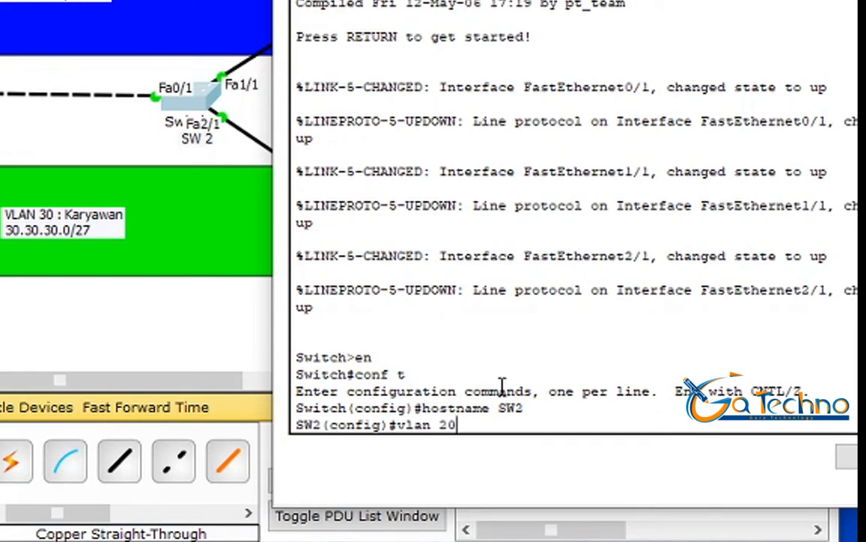
{"action": "key", "text": "Return"}
{"action": "type", "text": "name Manager"}
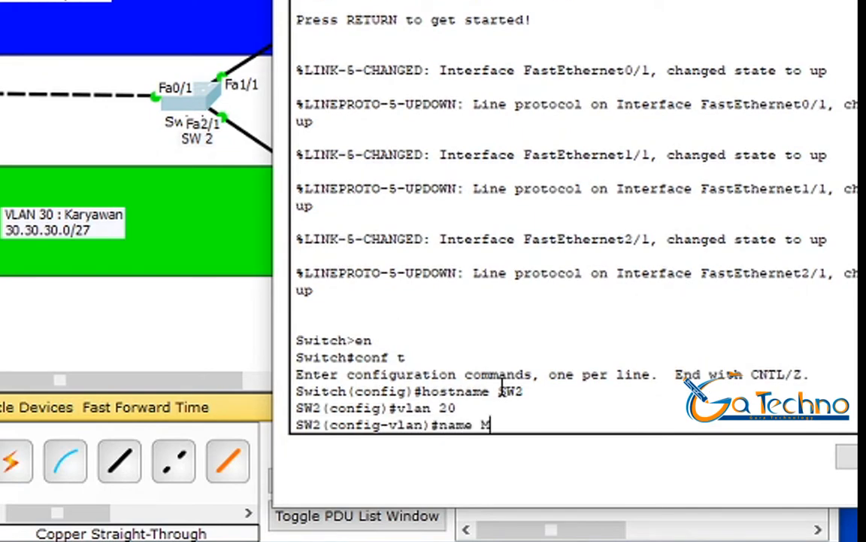
{"action": "key", "text": "Return"}
Create VLAN 30 on SW2 and name it Karyawan.
{"action": "type", "text": "vlan)#vlan 30"}
{"action": "key", "text": "Return"}
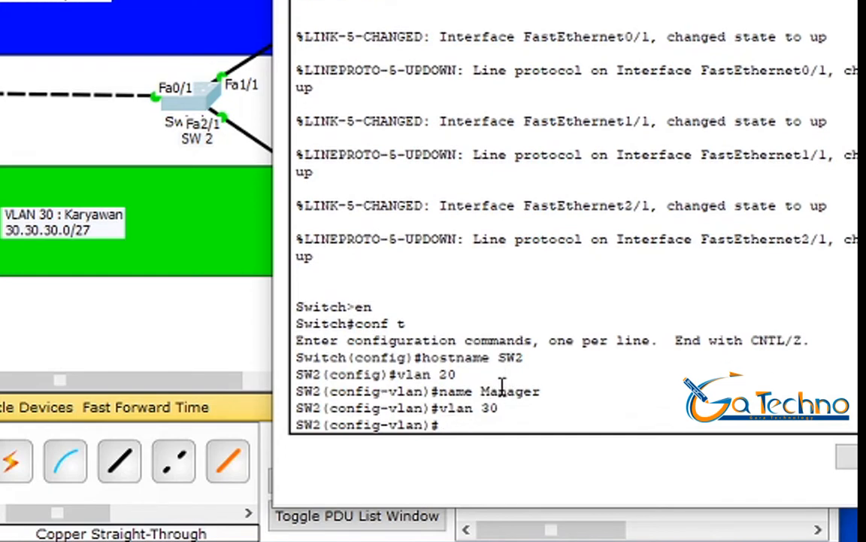
{"action": "type", "text": "name Karyawan"}
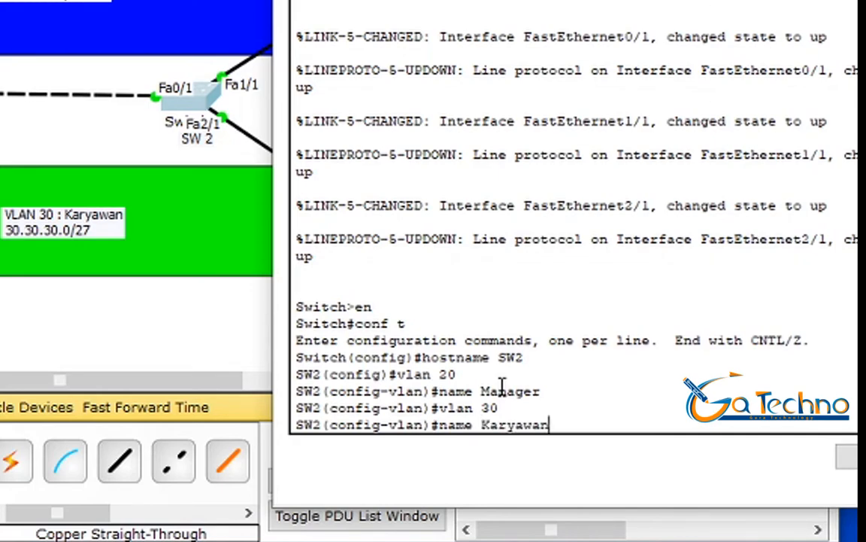
{"action": "key", "text": "Return"}
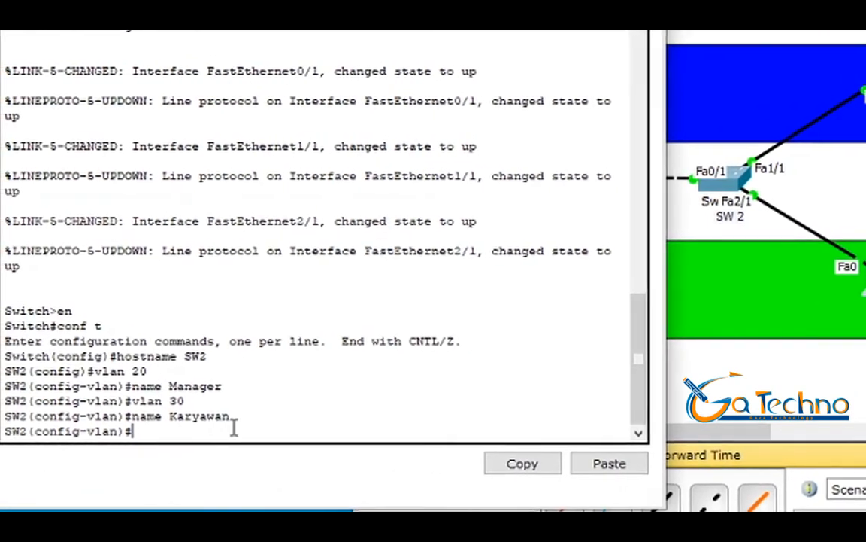
Nudge PC1 slightly upward in the topology and return to SW2's command line.
{"action": "key", "text": "alt+Tab"}
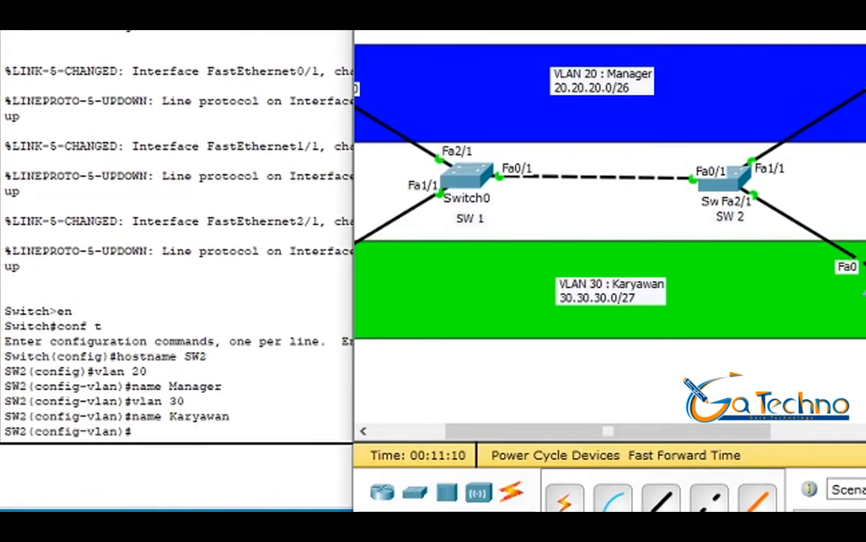
{"action": "mouse_move", "coordinate": [865, 289]}
{"action": "left_mouse_down"}
{"action": "mouse_move", "coordinate": [865, 304]}
{"action": "mouse_move", "coordinate": [865, 271]}
{"action": "left_mouse_up"}
{"action": "left_click", "coordinate": [730, 172]}
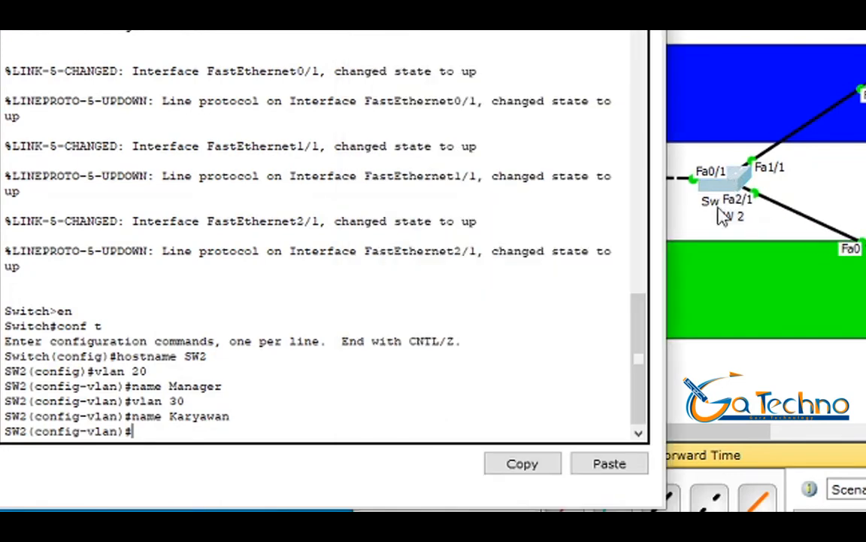
Configure interface fa 1/1 on SW2 as an access port in VLAN 20, using "sw mo ac" and "sw ac vlan 20".
{"action": "type", "text": "int fa 1/1"}
{"action": "key", "text": "Return"}
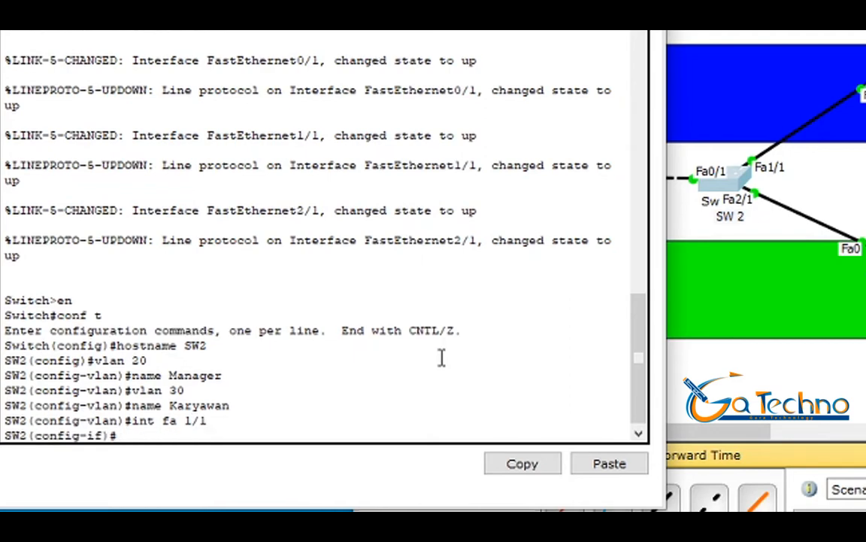
{"action": "type", "text": "se"}
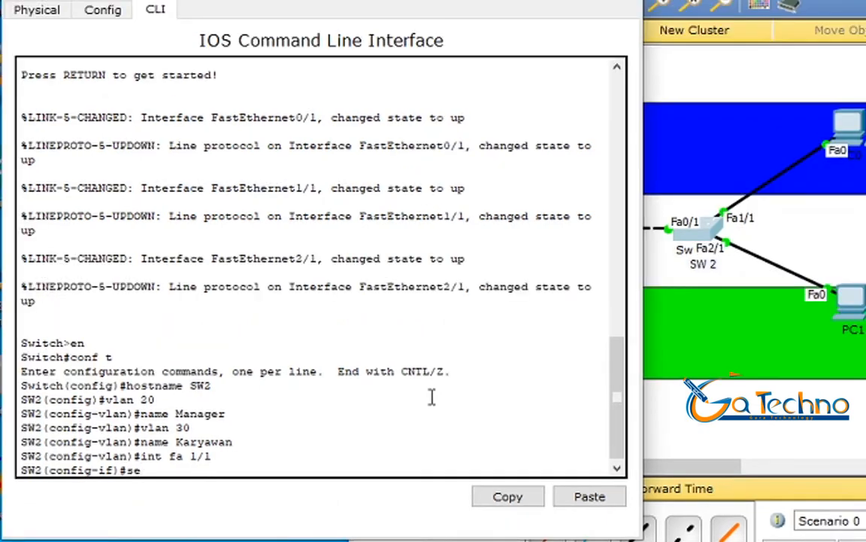
{"action": "key", "text": "BackSpace"}
{"action": "type", "text": "w mo ac"}
{"action": "key", "text": "Return"}
{"action": "type", "text": "sw ac vlan "}
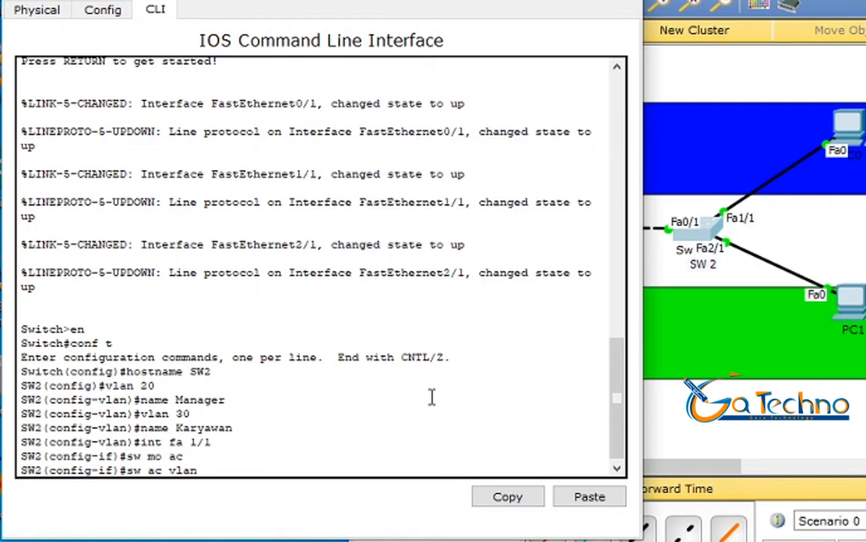
{"action": "type", "text": "20"}
{"action": "key", "text": "Return"}
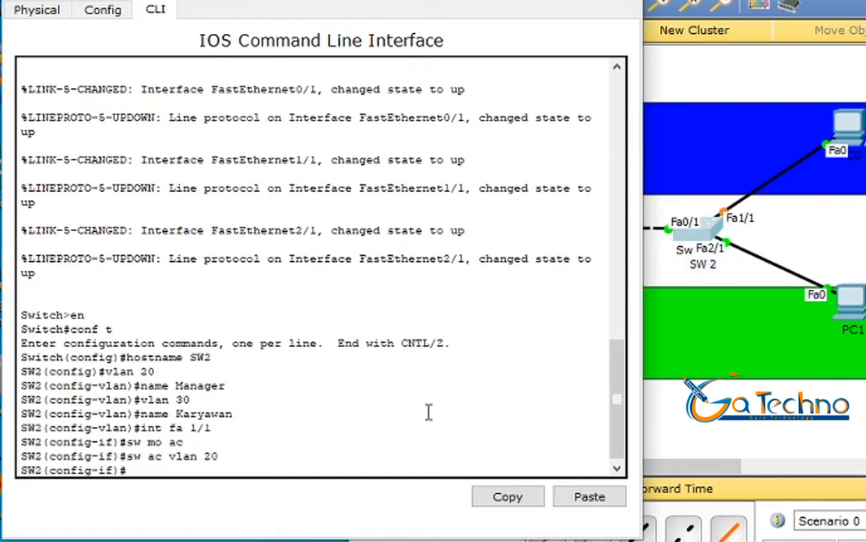
Enter interface fa 2/1 on SW2 and try to set access mode and VLAN 30 with the single line "sw mo ac sw ac vlan 30".
{"action": "type", "text": "int fa 2/1"}
{"action": "key", "text": "Return"}
{"action": "type", "text": "sw"}
{"action": "key", "text": "BackSpace"}
{"action": "type", "text": "mo ac sw ac vlan "}
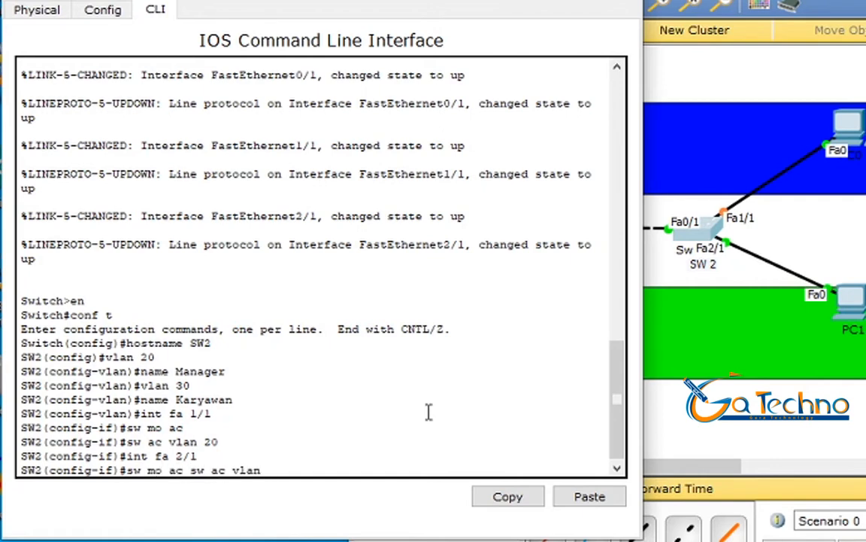
{"action": "type", "text": "30"}
{"action": "key", "text": "Return"}
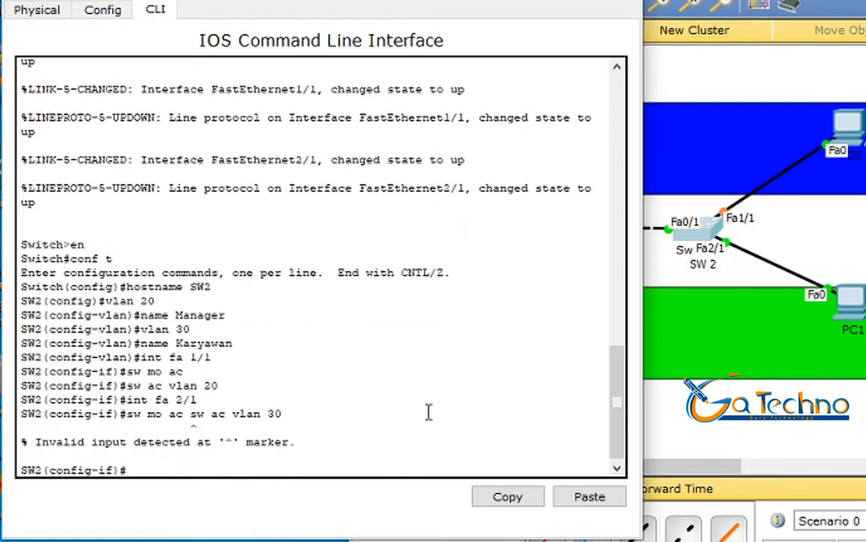
Recall the combined command, trim it to "sw mo ac", and run it to put fa 2/1 in access mode.
{"action": "key", "text": "Up"}
{"action": "key", "text": "Left"}
{"action": "key", "text": "Left"}
{"action": "key", "text": "Left"}
{"action": "key", "text": "Left"}
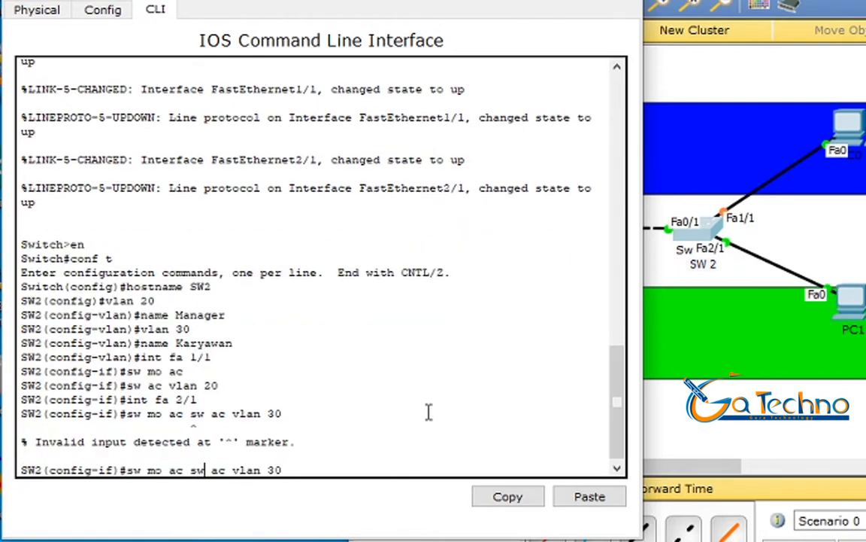
{"action": "key", "text": "End"}
{"action": "key", "text": "BackSpace"}
{"action": "key", "text": "BackSpace"}
{"action": "key", "text": "BackSpace"}
{"action": "key", "text": "BackSpace"}
{"action": "key", "text": "BackSpace"}
{"action": "key", "text": "BackSpace"}
{"action": "key", "text": "BackSpace"}
{"action": "mouse_move", "coordinate": [35, 442]}
{"action": "left_mouse_down"}
{"action": "mouse_move", "coordinate": [301, 445]}
{"action": "mouse_move", "coordinate": [277, 426]}
{"action": "mouse_move", "coordinate": [56, 444]}
{"action": "mouse_move", "coordinate": [283, 450]}
{"action": "mouse_move", "coordinate": [251, 431]}
{"action": "mouse_move", "coordinate": [253, 442]}
{"action": "left_mouse_up"}
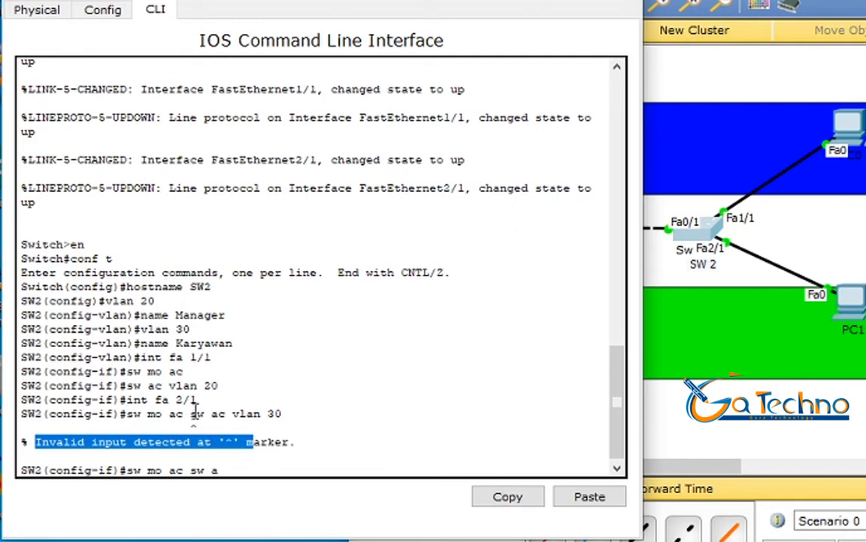
{"action": "left_click", "coordinate": [232, 469]}
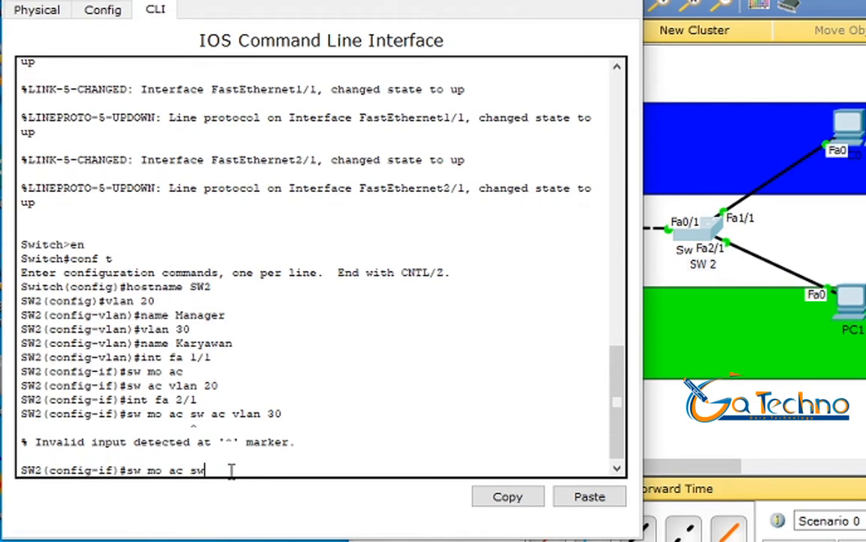
{"action": "key", "text": "BackSpace"}
{"action": "key", "text": "BackSpace"}
{"action": "key", "text": "BackSpace"}
{"action": "key", "text": "Return"}
Assign fa 2/1 on SW2 to VLAN 30 using "sw ac vlan 30".
{"action": "type", "text": "sw ac"}
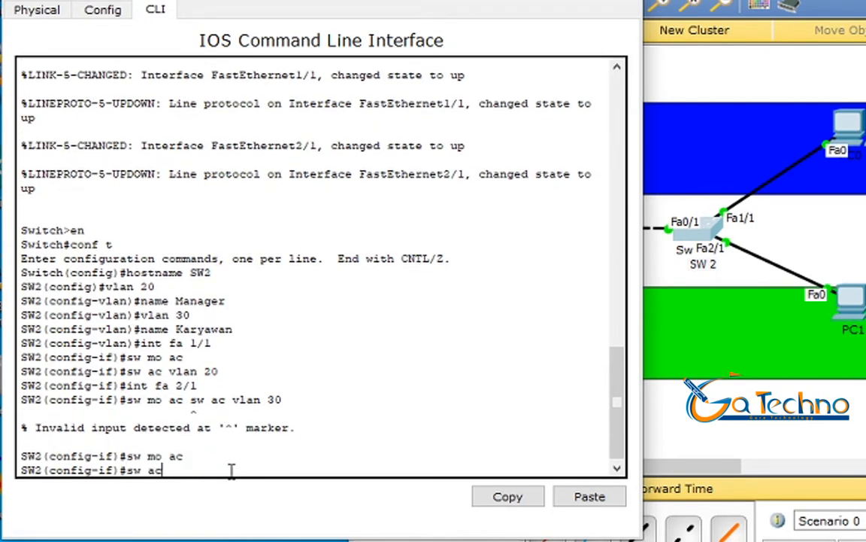
{"action": "type", "text": " vlan 30"}
{"action": "key", "text": "Return"}
Display SW2's VLAN table with "do sh vlan", check the ports of VLANs 20 and 30, and close the switch window.
{"action": "type", "text": "do sh vlan"}
{"action": "key", "text": "Return"}
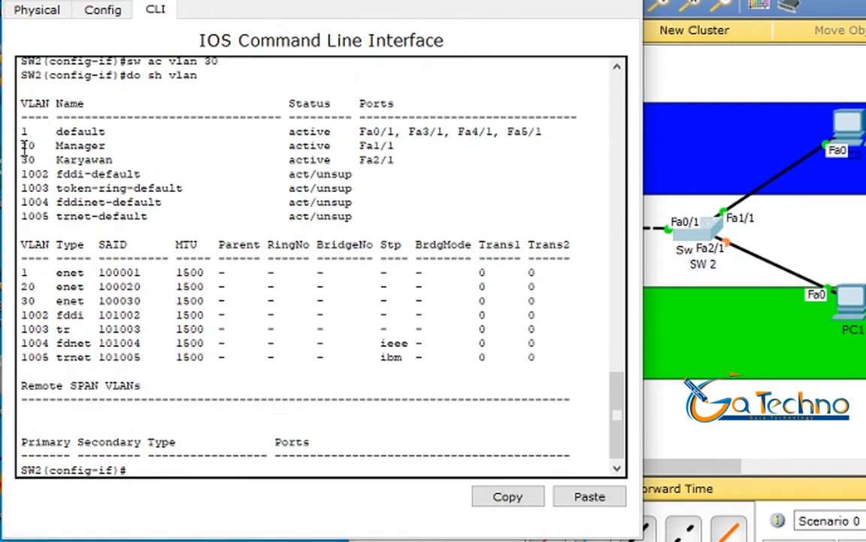
{"action": "left_click_drag", "start_coordinate": [21, 142], "coordinate": [404, 144]}
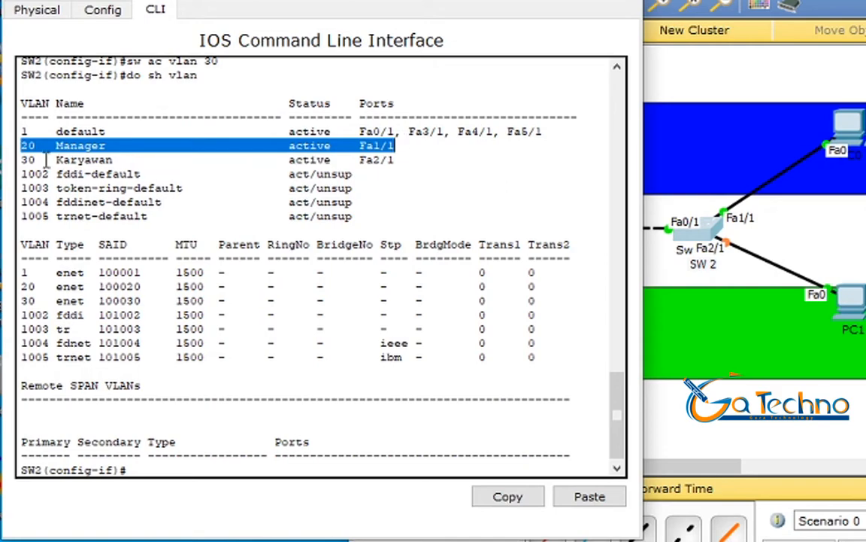
{"action": "left_click_drag", "start_coordinate": [23, 159], "coordinate": [394, 161]}
{"action": "left_click", "coordinate": [623, 1]}
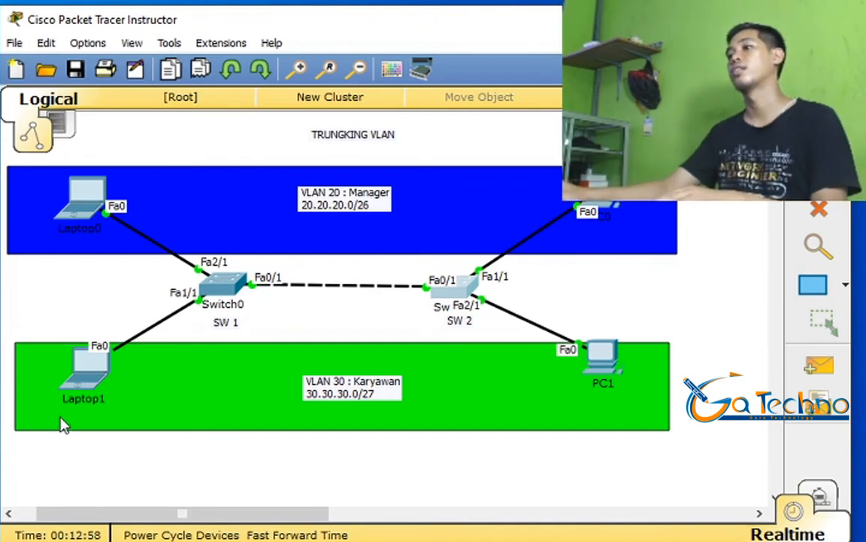
{"action": "mouse_move", "coordinate": [215, 321]}
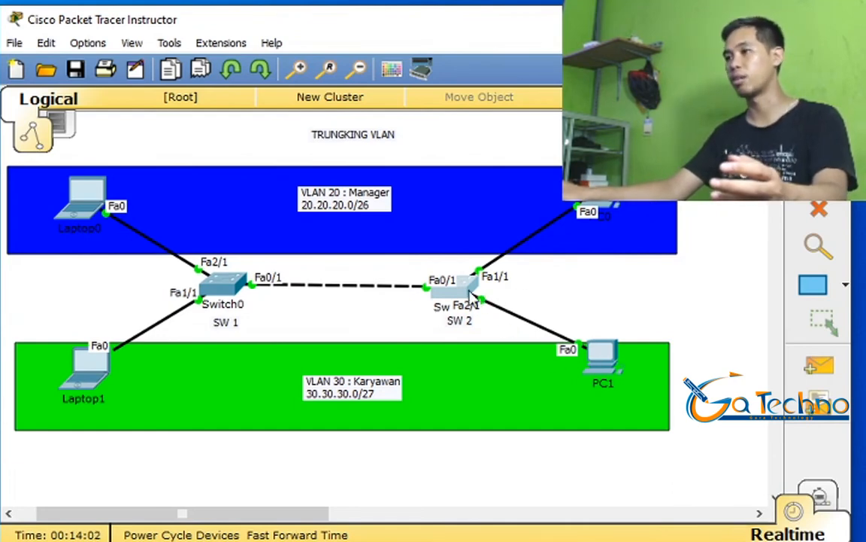
{"action": "mouse_move", "coordinate": [486, 320]}
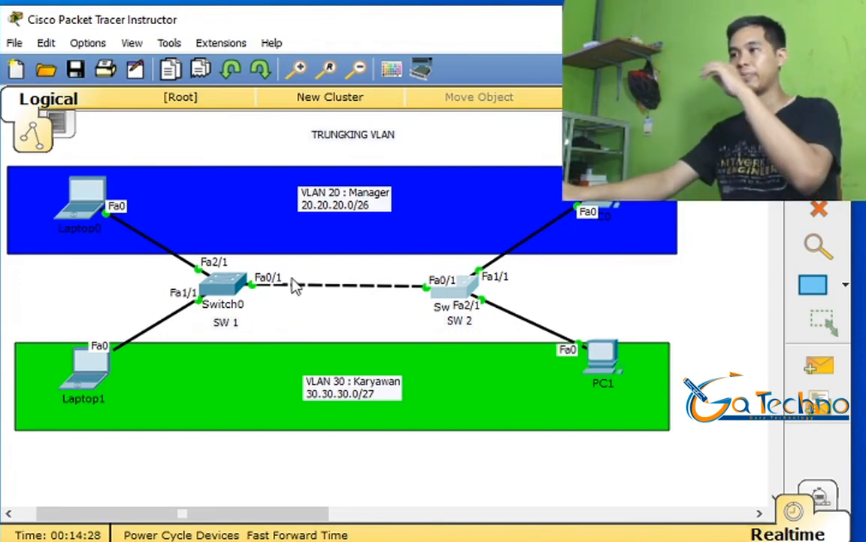
Open SW1's command line, enter interface fa0/1 and put it in trunk mode with "sw mo tr".
{"action": "left_click", "coordinate": [231, 289]}
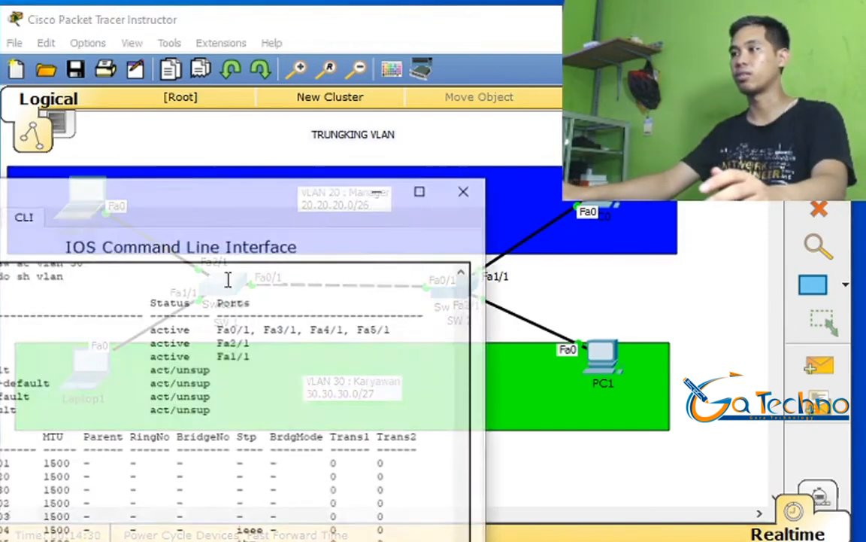
{"action": "left_click_drag", "start_coordinate": [210, 202], "coordinate": [0, 80]}
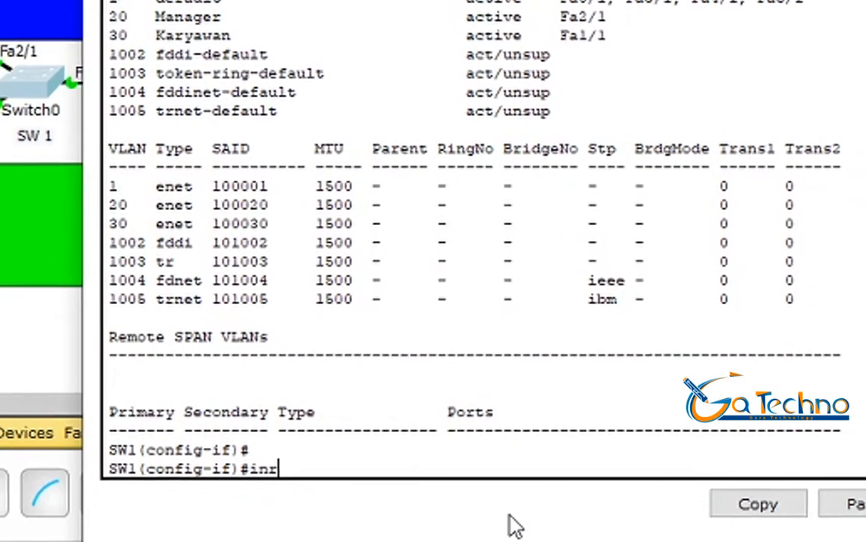
{"action": "type", "text": "fa0/1"}
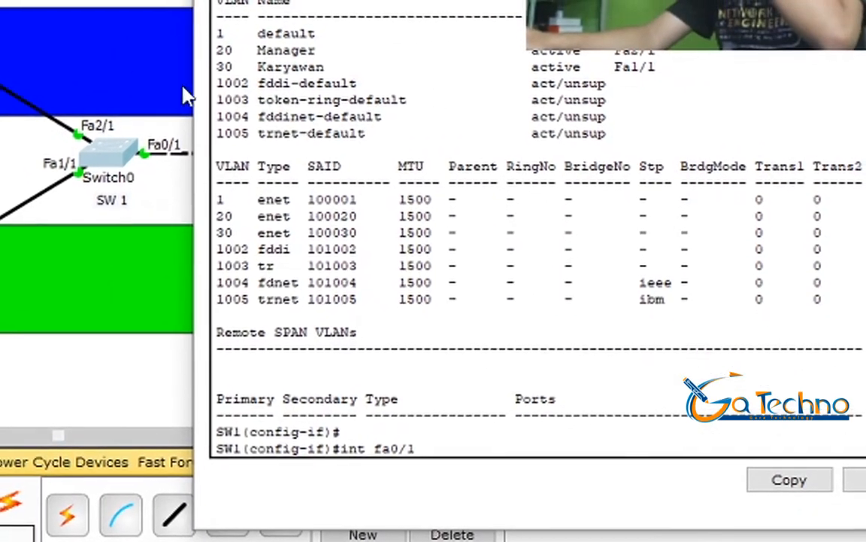
{"action": "key", "text": "Return"}
{"action": "type", "text": "sw mo tr"}
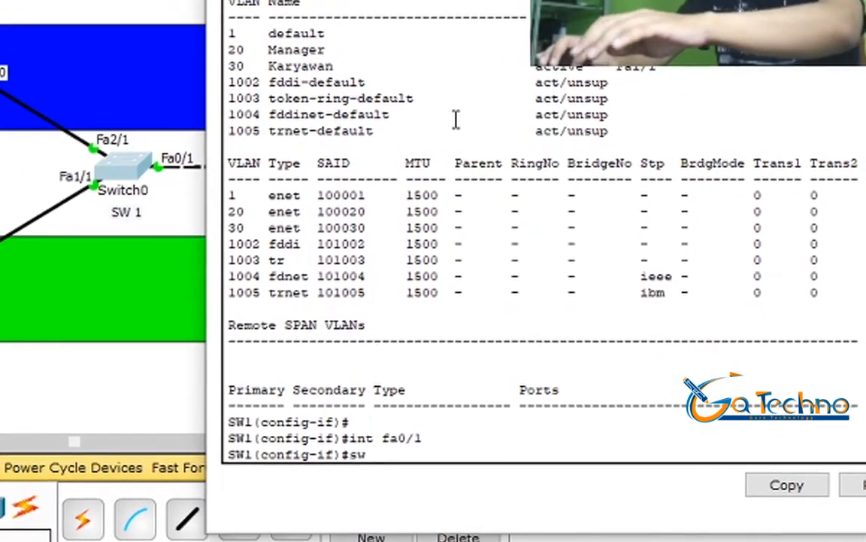
{"action": "key", "text": "Return"}
{"action": "key", "text": "Return"}
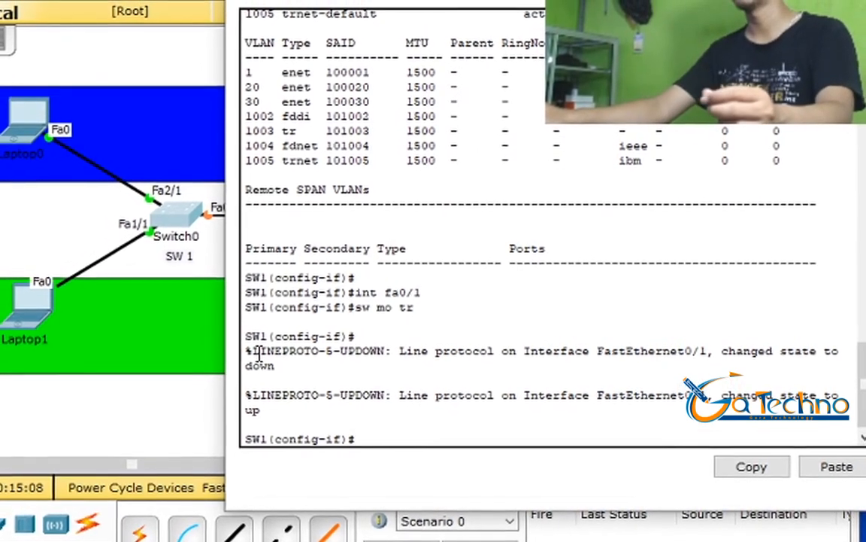
Examine the line protocol messages for FastEthernet0/1 on SW1 and close the switch window.
{"action": "left_click_drag", "start_coordinate": [458, 366], "coordinate": [464, 408]}
{"action": "left_click", "coordinate": [318, 373]}
{"action": "left_click_drag", "start_coordinate": [267, 364], "coordinate": [301, 381]}
{"action": "left_click", "coordinate": [317, 379]}
{"action": "left_click", "coordinate": [270, 427]}
{"action": "double_click", "coordinate": [276, 426]}
{"action": "left_click", "coordinate": [553, 425]}
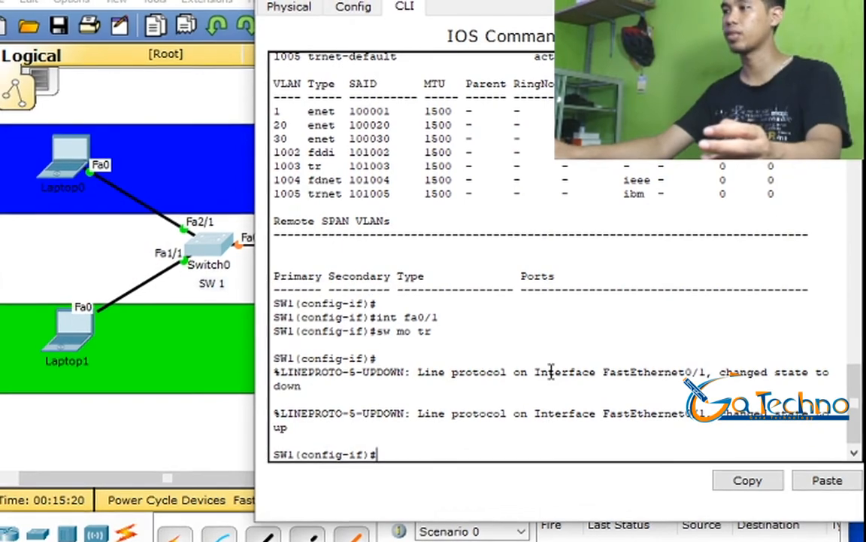
{"action": "left_click_drag", "start_coordinate": [479, 2], "coordinate": [410, 25]}
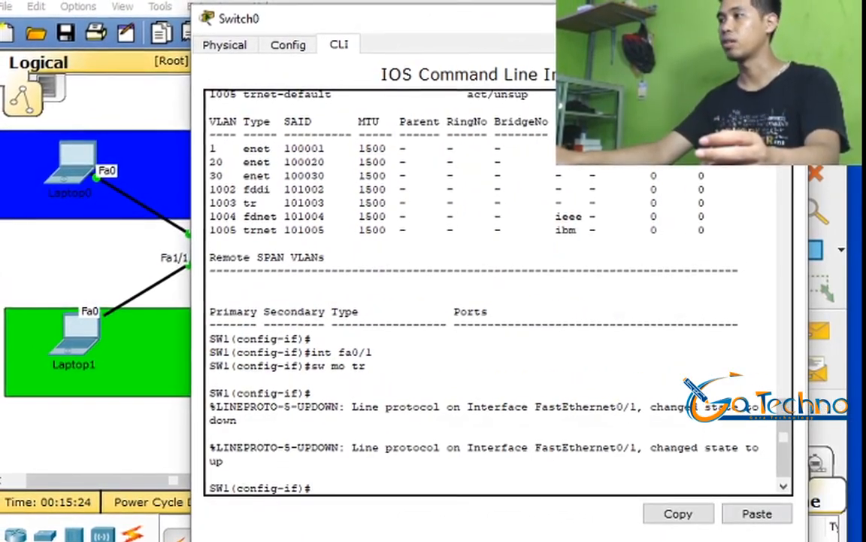
{"action": "left_click", "coordinate": [790, 18]}
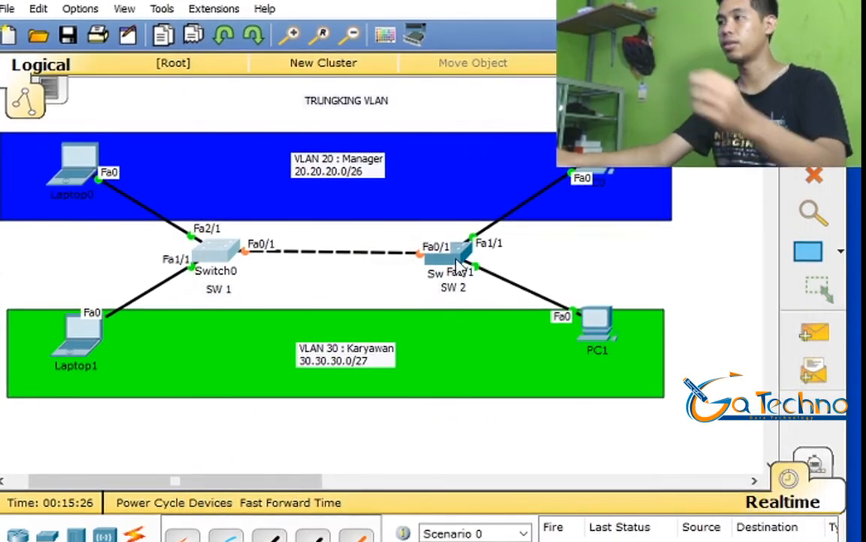
Open SW2's command line, enter interface fa0/1 and put it in trunk mode with "sw mo tr".
{"action": "left_click", "coordinate": [456, 265]}
{"action": "left_click_drag", "start_coordinate": [261, 156], "coordinate": [579, 139]}
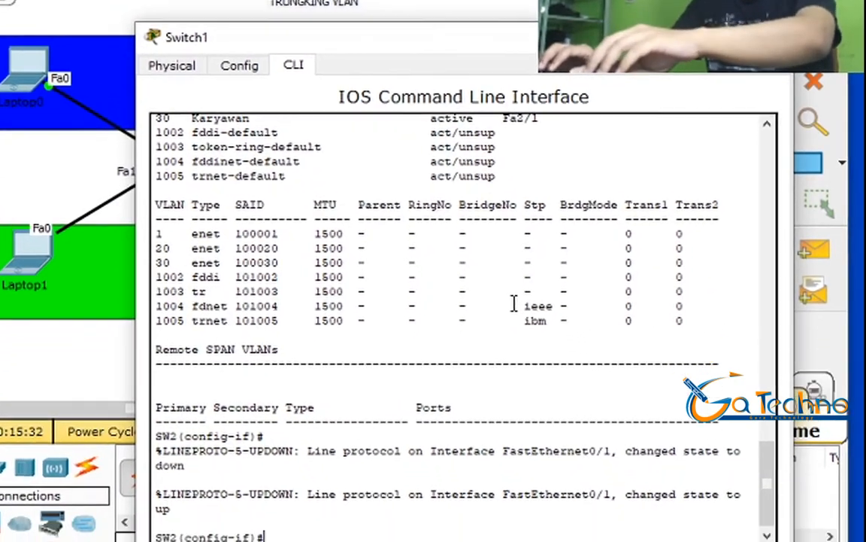
{"action": "type", "text": "int fa"}
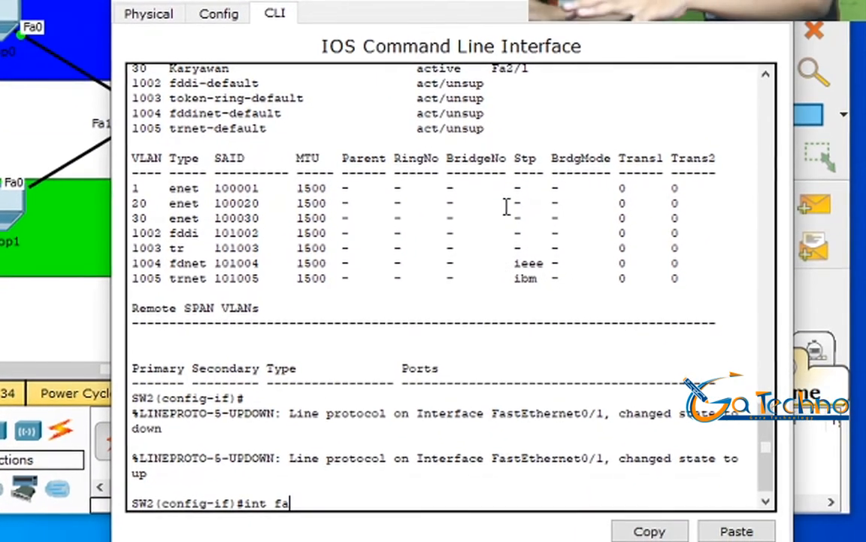
{"action": "left_click_drag", "start_coordinate": [449, 1], "coordinate": [2, 0]}
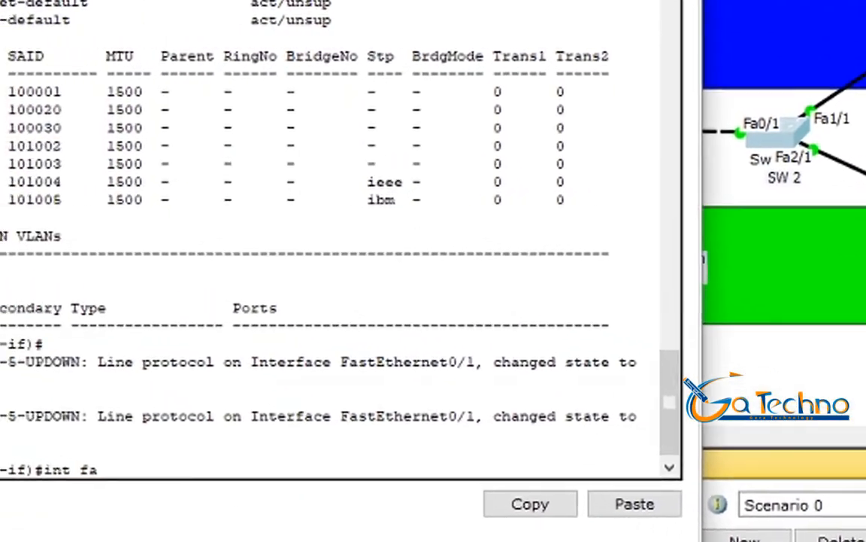
{"action": "type", "text": "0/1"}
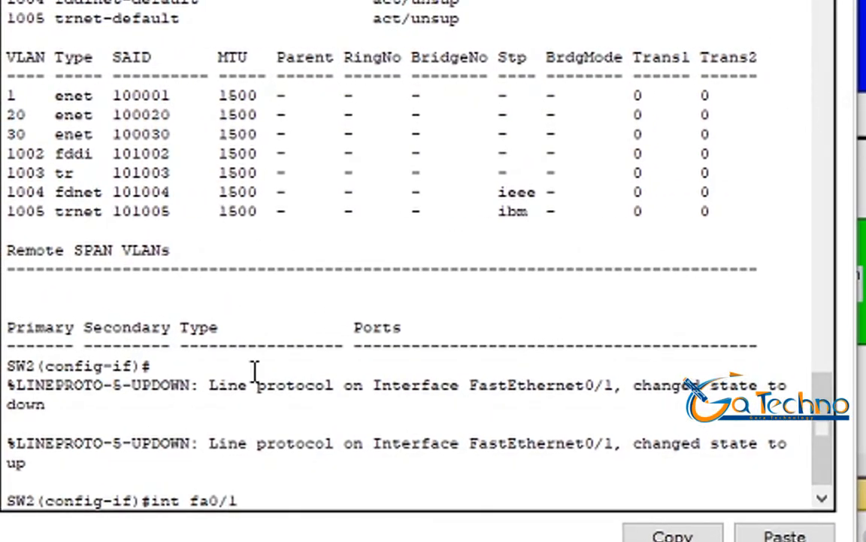
{"action": "key", "text": "Return"}
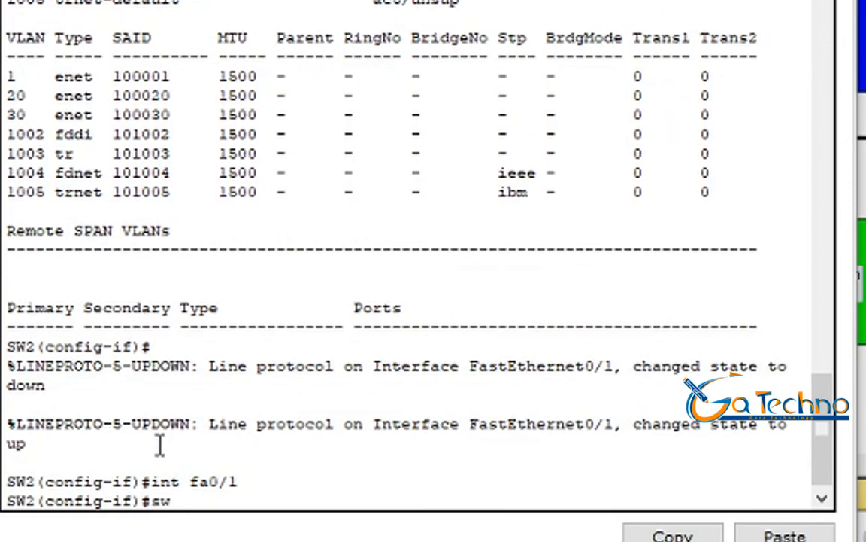
{"action": "type", "text": "sw mo tr"}
{"action": "key", "text": "Return"}
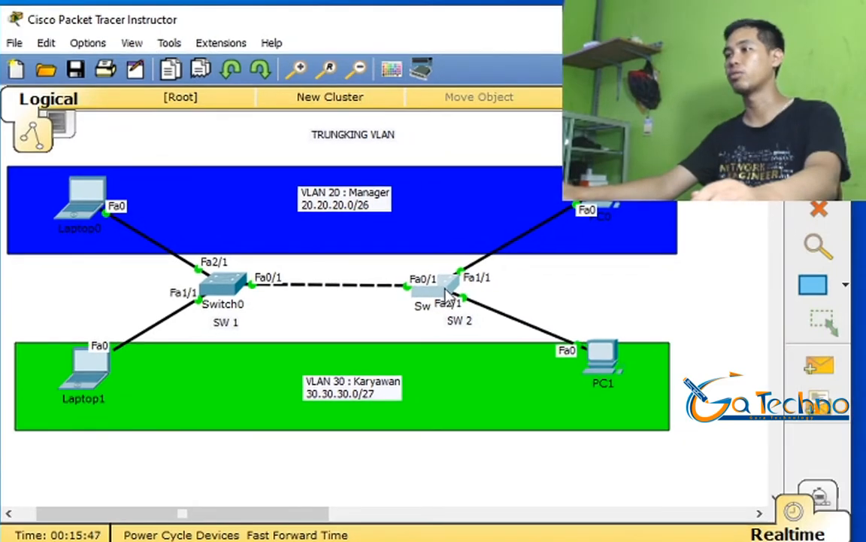
Nudge the SW 1 and SW 2 switches slightly along their trunk link, closing any switch window that opens.
{"action": "left_click_drag", "start_coordinate": [447, 292], "coordinate": [457, 288]}
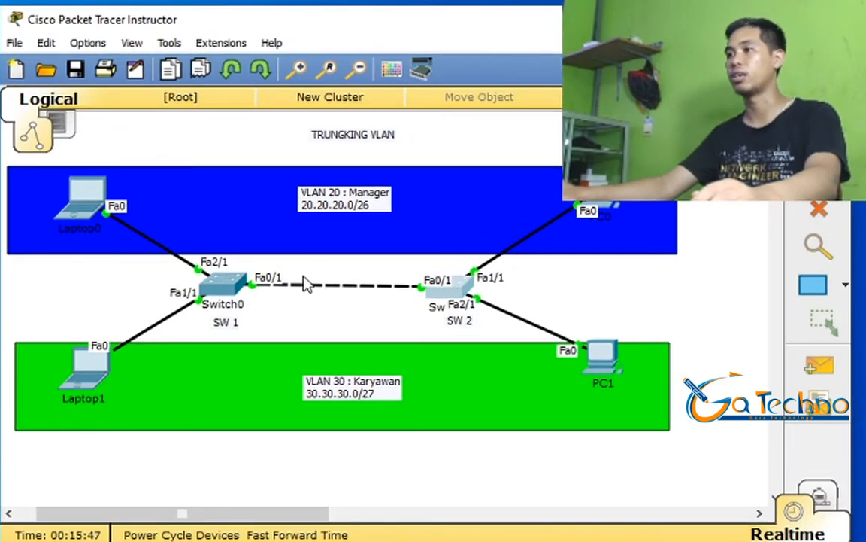
{"action": "left_click_drag", "start_coordinate": [240, 288], "coordinate": [249, 284]}
{"action": "left_click_drag", "start_coordinate": [438, 296], "coordinate": [453, 290]}
{"action": "left_click", "coordinate": [249, 293]}
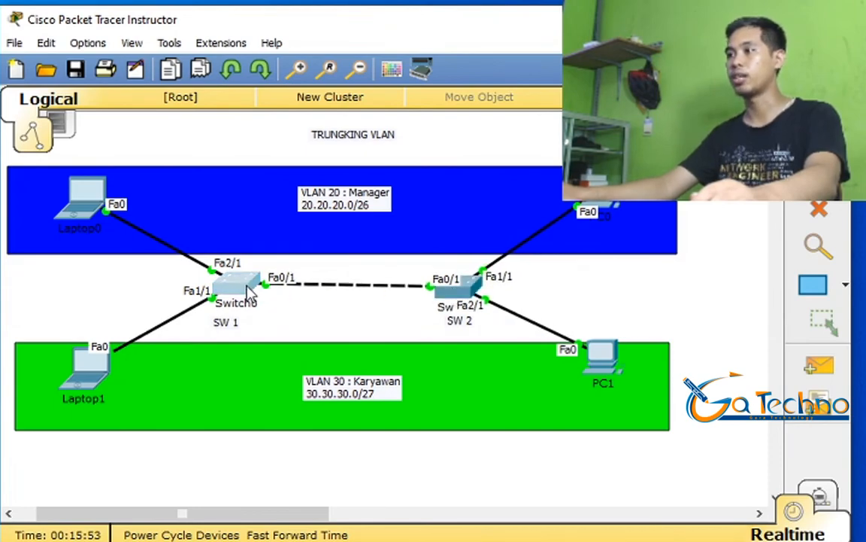
{"action": "left_click", "coordinate": [249, 295]}
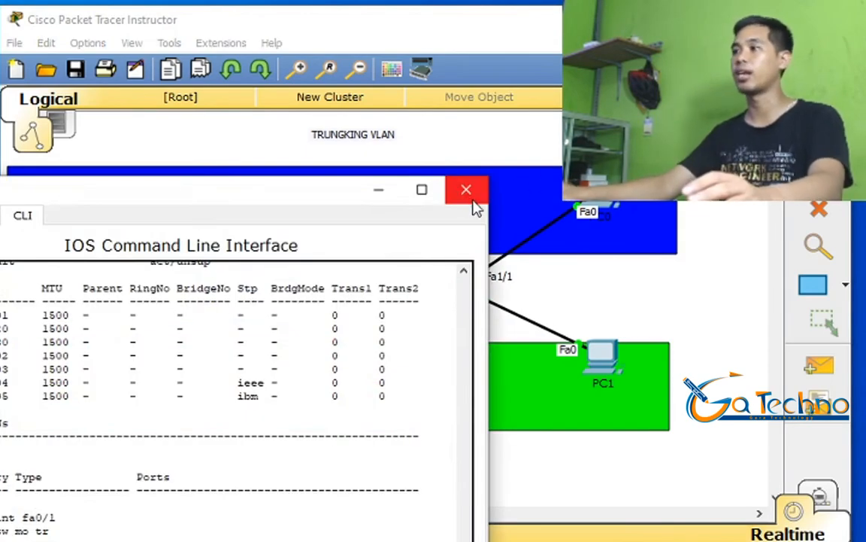
{"action": "left_click", "coordinate": [462, 193]}
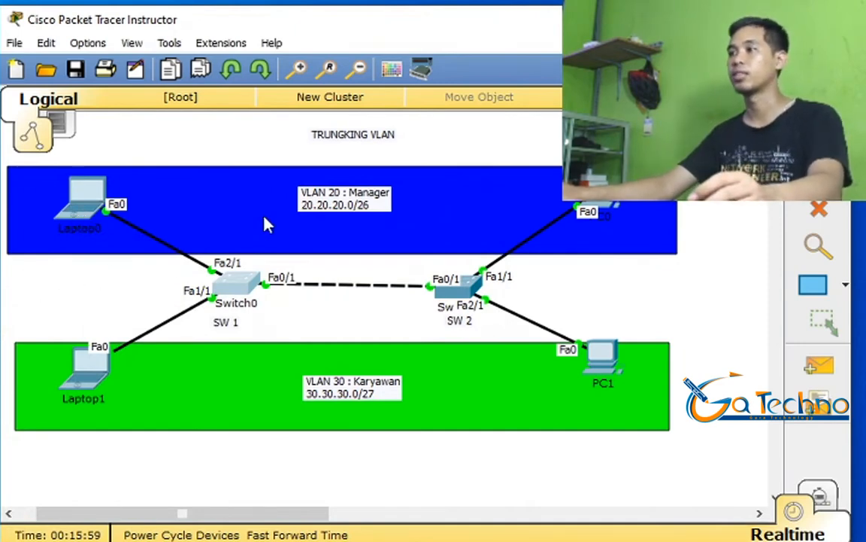
Configure Laptop0 with static IP address 20.20.20.1 and subnet mask 255.255.255.192, and close its window.
{"action": "left_click", "coordinate": [99, 212]}
{"action": "left_click_drag", "start_coordinate": [111, 201], "coordinate": [529, 245]}
{"action": "left_click", "coordinate": [439, 263]}
{"action": "left_click", "coordinate": [441, 305]}
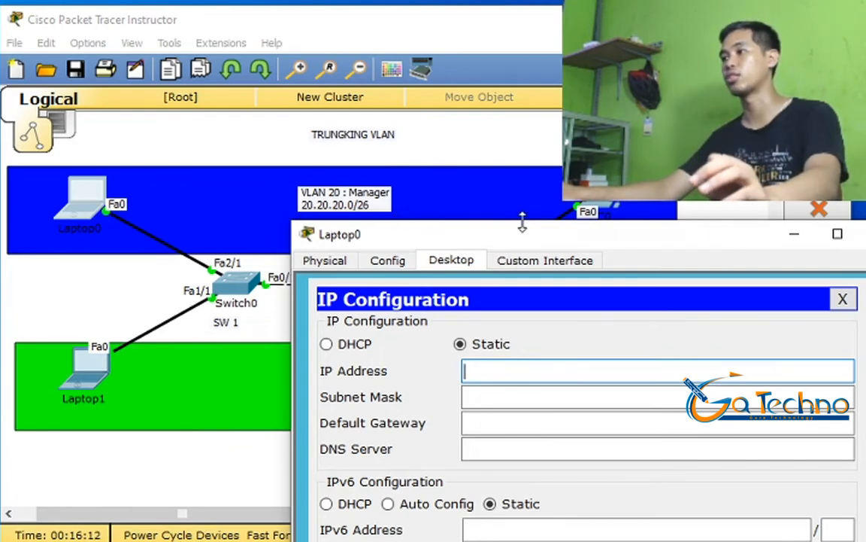
{"action": "type", "text": "20.20.20.1"}
{"action": "left_click", "coordinate": [561, 397]}
{"action": "left_click_drag", "start_coordinate": [561, 398], "coordinate": [464, 383]}
{"action": "type", "text": "255.255.255.192"}
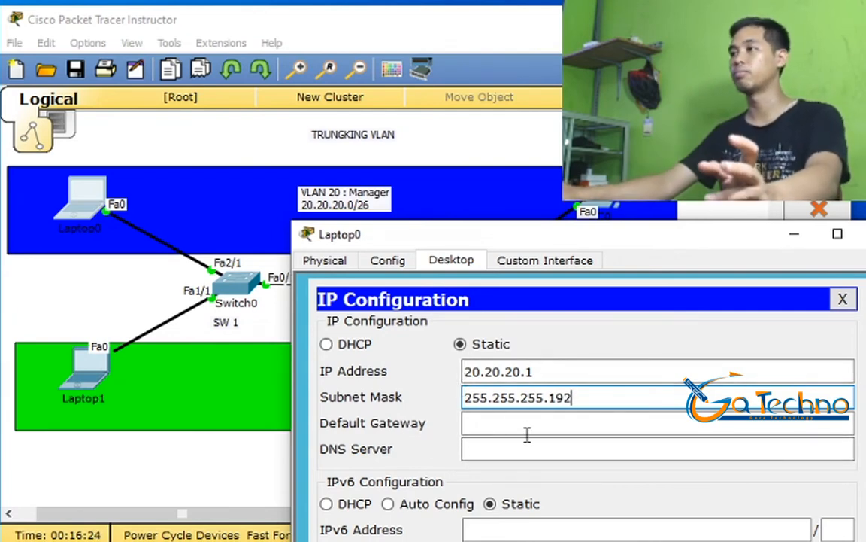
{"action": "left_click_drag", "start_coordinate": [545, 244], "coordinate": [466, 171]}
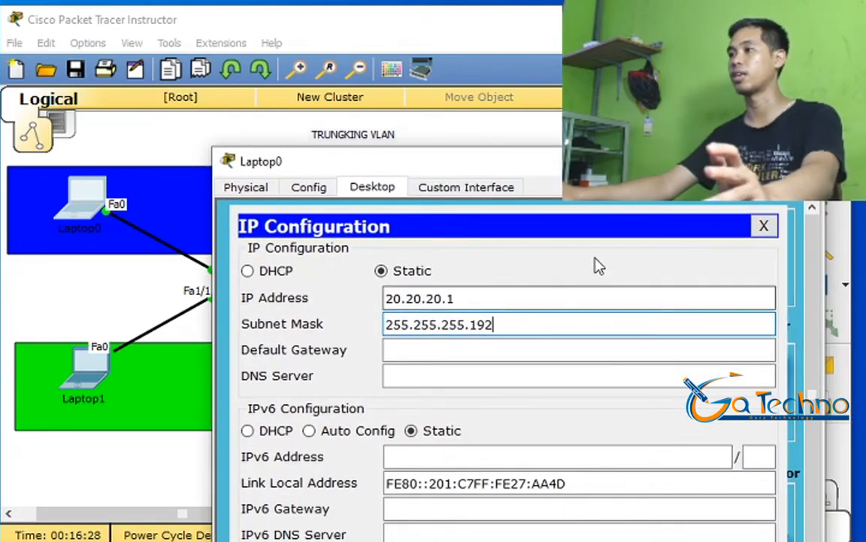
{"action": "left_click", "coordinate": [764, 232]}
{"action": "left_click", "coordinate": [808, 161]}
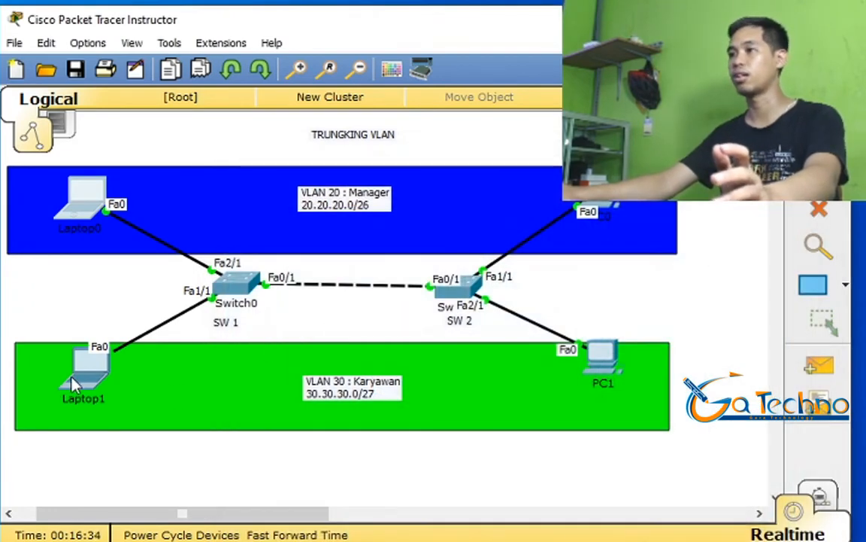
Configure Laptop1 with static IP address 30.30.30.1 and subnet mask 255.255.255.224, and close its window.
{"action": "left_click", "coordinate": [87, 376]}
{"action": "left_click_drag", "start_coordinate": [167, 193], "coordinate": [657, 137]}
{"action": "left_click", "coordinate": [527, 159]}
{"action": "left_click", "coordinate": [471, 260]}
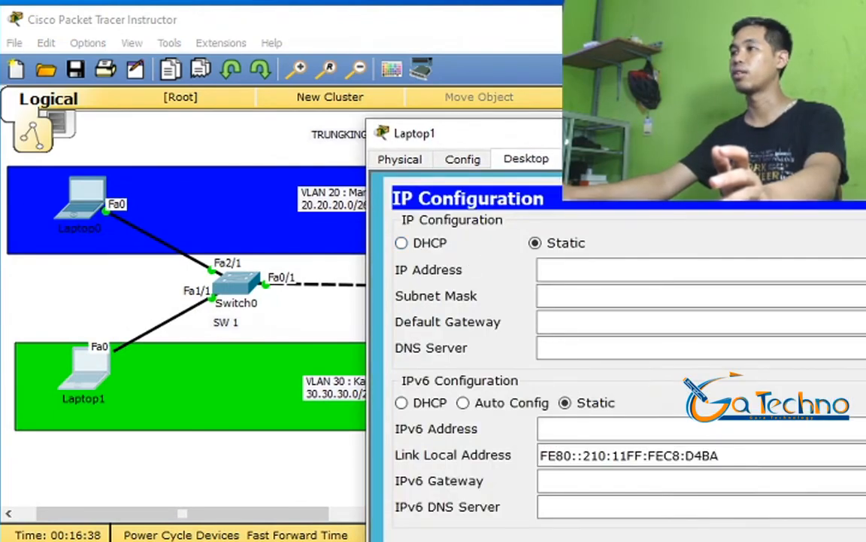
{"action": "left_click_drag", "start_coordinate": [444, 133], "coordinate": [533, 143]}
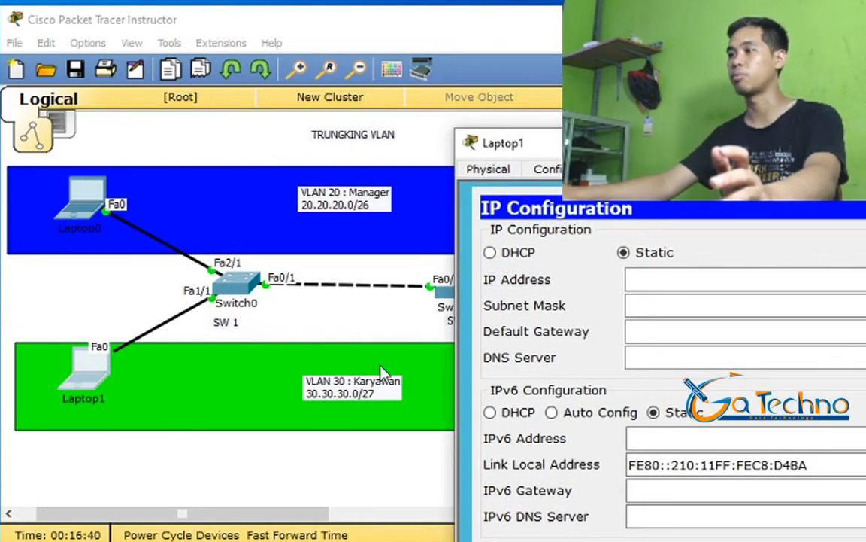
{"action": "left_click", "coordinate": [653, 282]}
{"action": "type", "text": "3"}
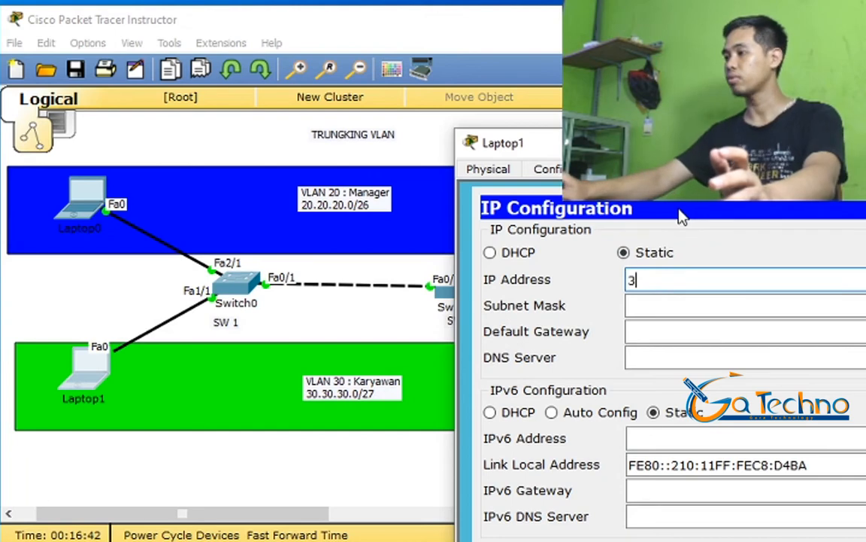
{"action": "type", "text": "0.30.30.1"}
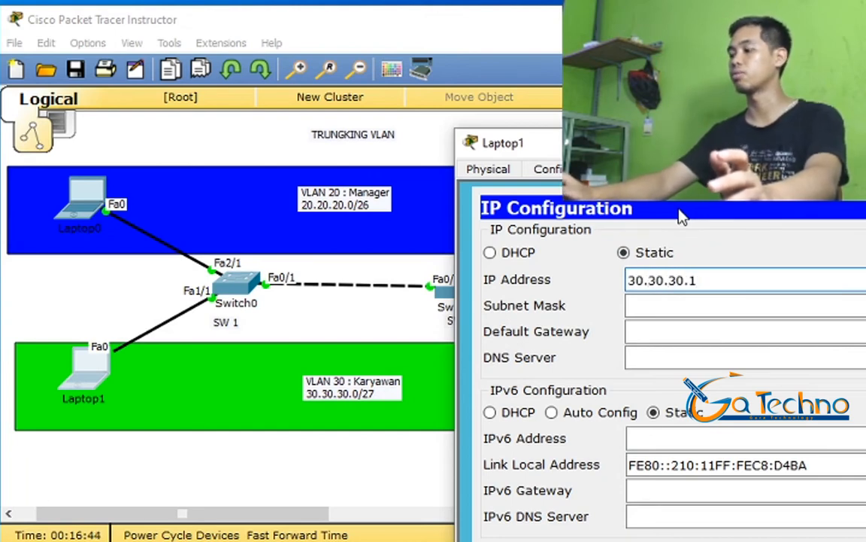
{"action": "left_click", "coordinate": [700, 306]}
{"action": "left_click_drag", "start_coordinate": [705, 306], "coordinate": [590, 323]}
{"action": "type", "text": "255.255.255."}
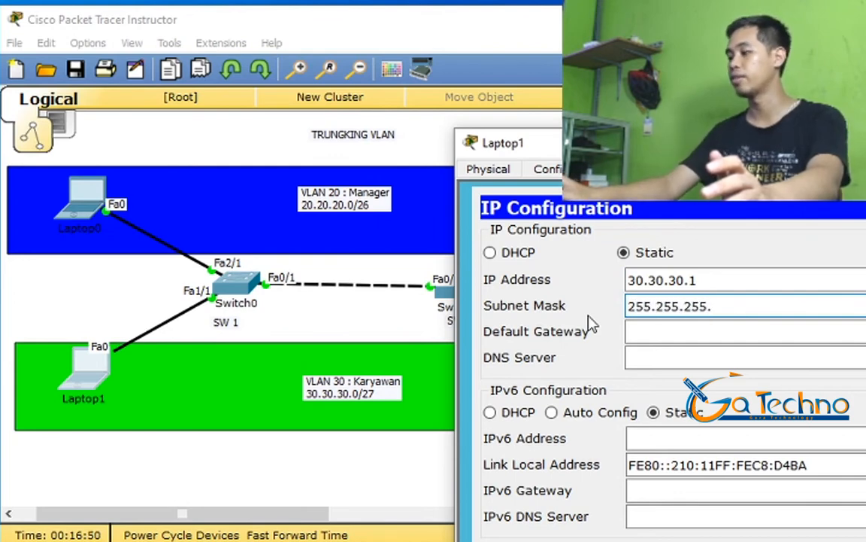
{"action": "type", "text": "224"}
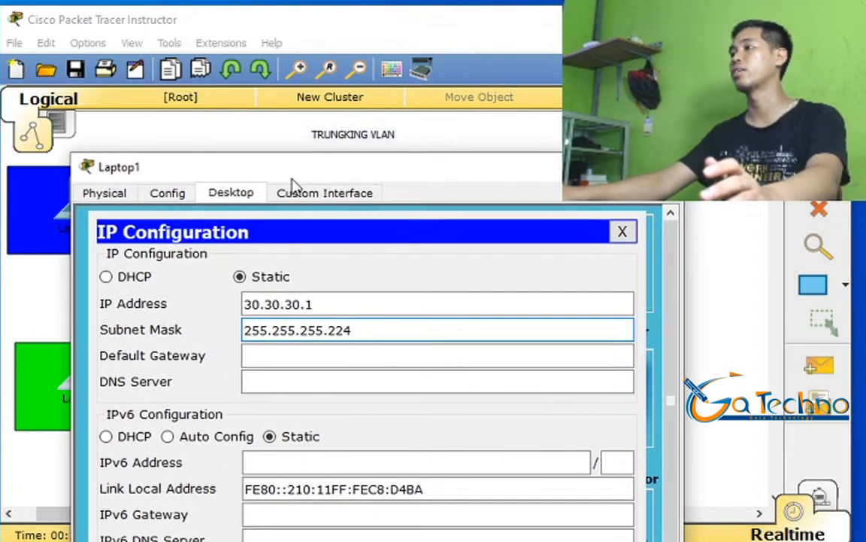
{"action": "left_click", "coordinate": [865, 211]}
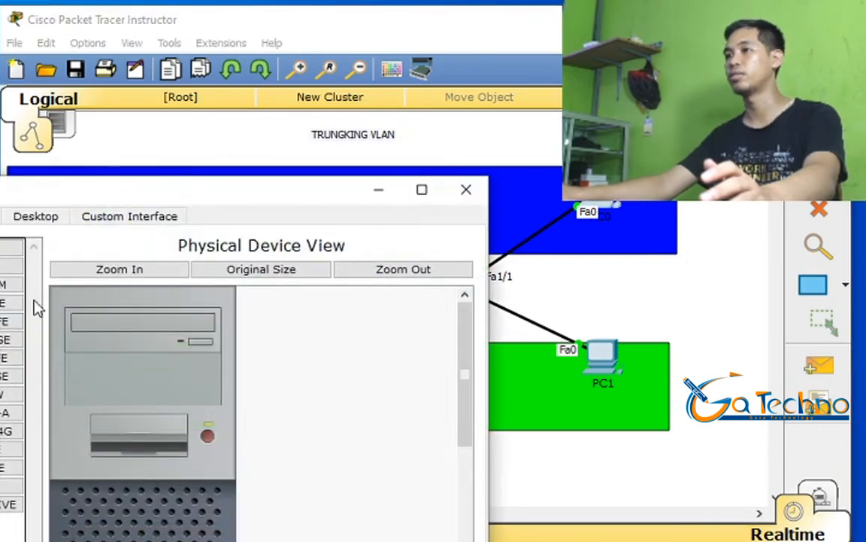
Configure PC0 with static IP address 20.20.20.2 and subnet mask 255.255.255.192, and close its window.
{"action": "left_click", "coordinate": [45, 216]}
{"action": "left_click", "coordinate": [3, 292]}
{"action": "left_click_drag", "start_coordinate": [271, 195], "coordinate": [332, 113]}
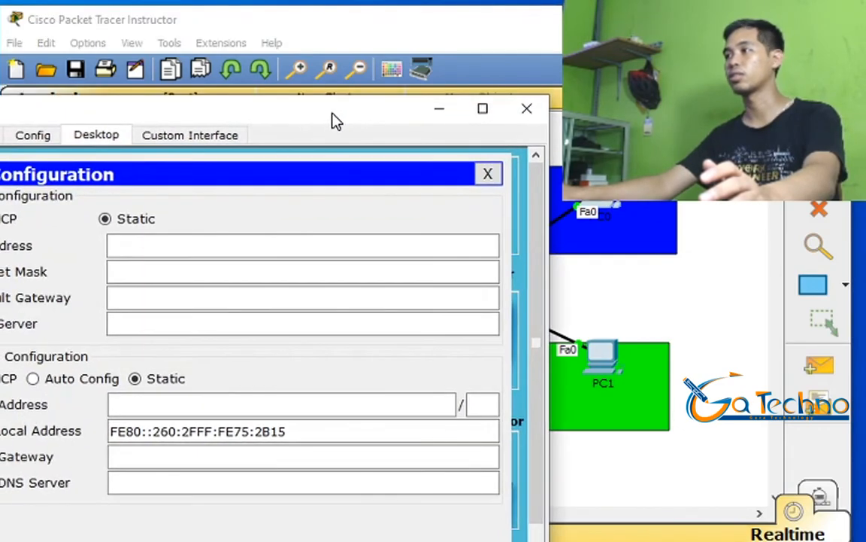
{"action": "left_click", "coordinate": [204, 250]}
{"action": "type", "text": "20.20.20.2"}
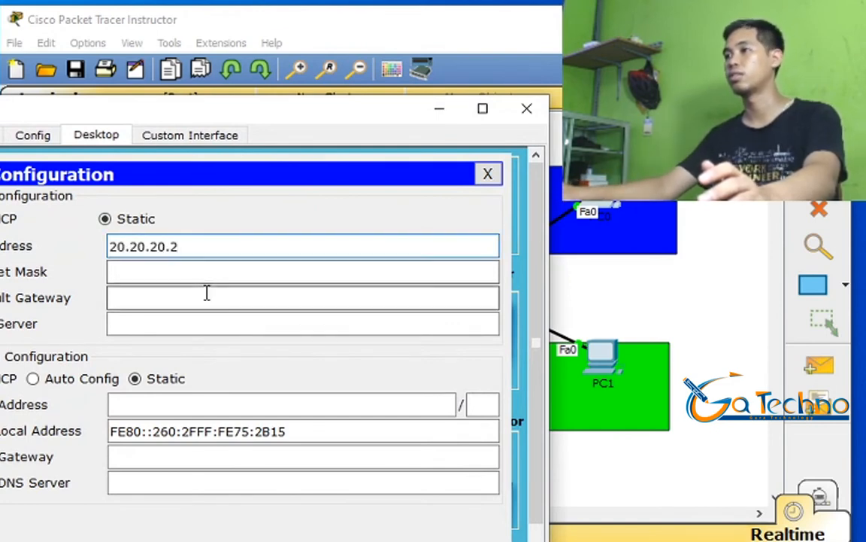
{"action": "left_click", "coordinate": [205, 271]}
{"action": "left_click_drag", "start_coordinate": [205, 271], "coordinate": [48, 271]}
{"action": "type", "text": "255.255.2"}
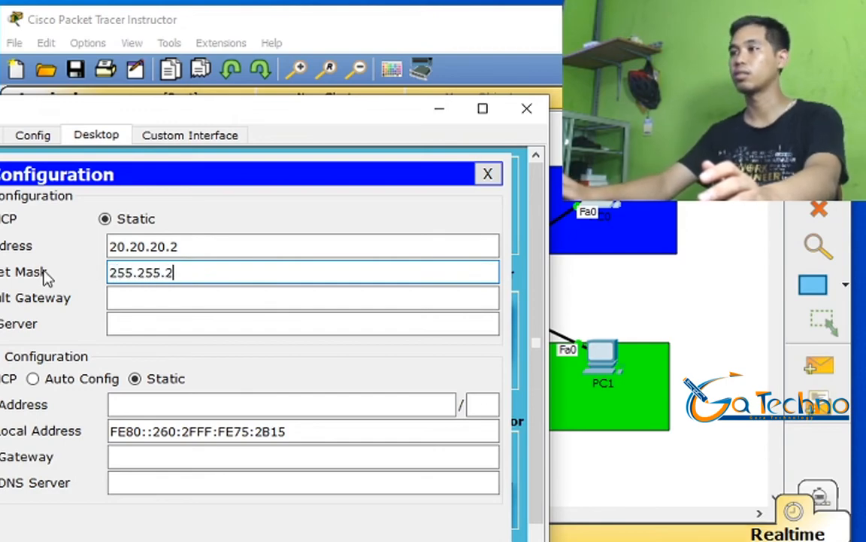
{"action": "type", "text": "55.192"}
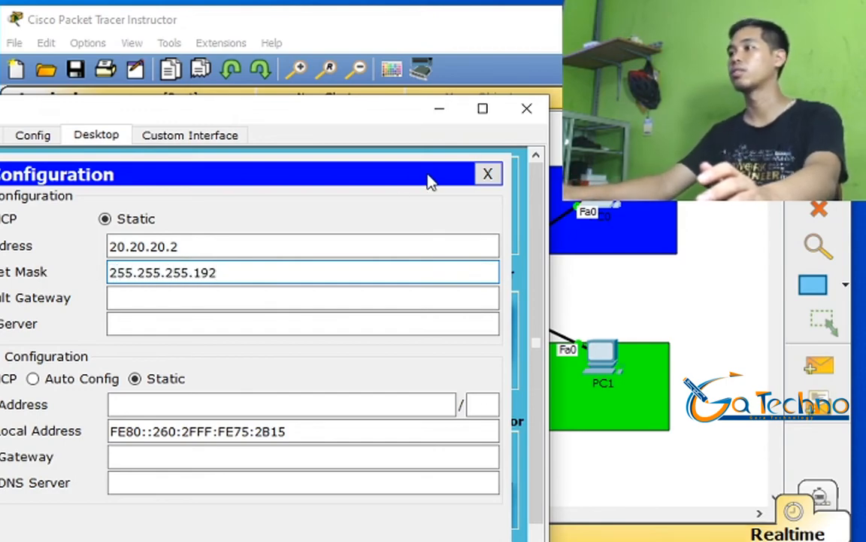
{"action": "left_click", "coordinate": [488, 174]}
{"action": "left_click", "coordinate": [527, 109]}
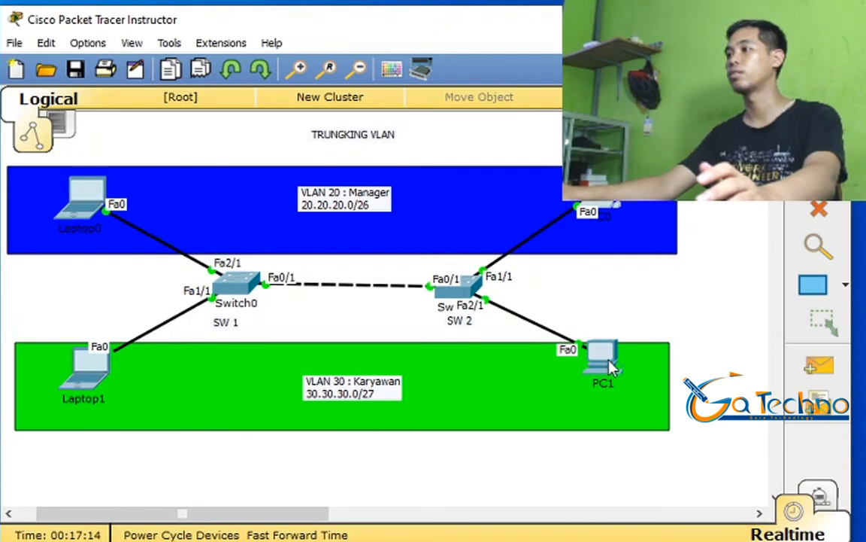
Configure PC1 with static IP address 30.30.30.2 and subnet mask 255.255.255.224, close its window, and shift PC1 slightly lower.
{"action": "left_click", "coordinate": [611, 366]}
{"action": "left_click", "coordinate": [34, 217]}
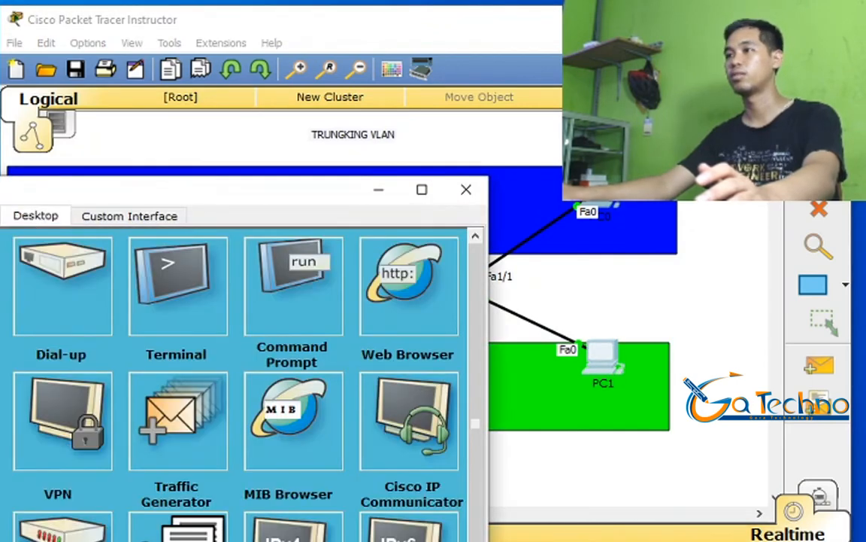
{"action": "left_click", "coordinate": [2, 290]}
{"action": "type", "text": "30."}
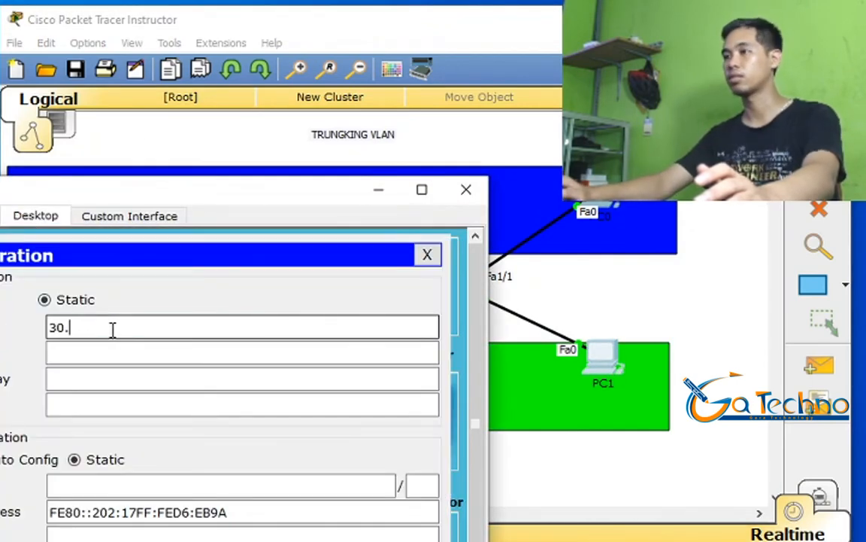
{"action": "type", "text": "30.30.2"}
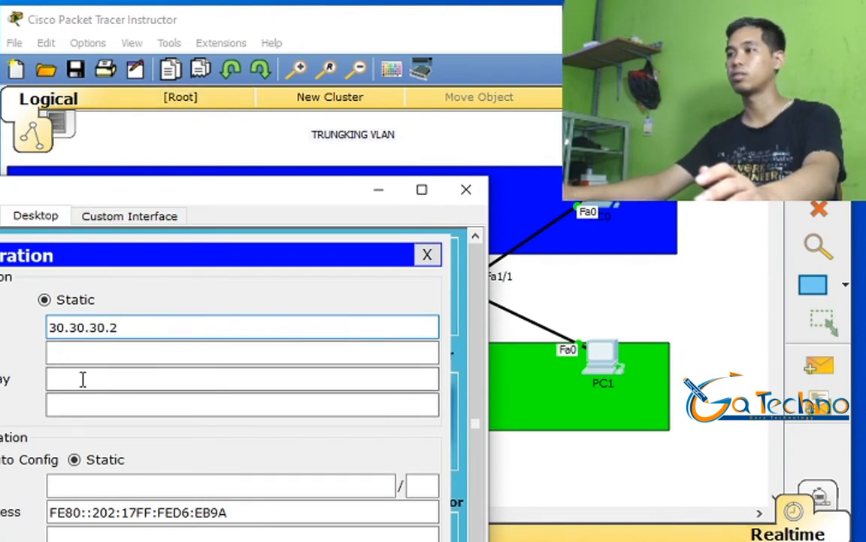
{"action": "left_click", "coordinate": [159, 354]}
{"action": "type", "text": "255.25."}
{"action": "type", "text": "5.255"}
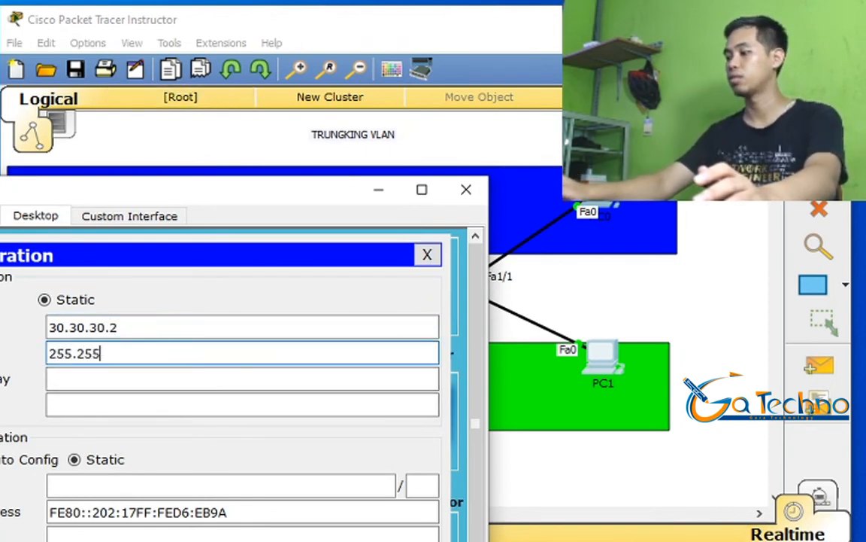
{"action": "type", "text": ".224"}
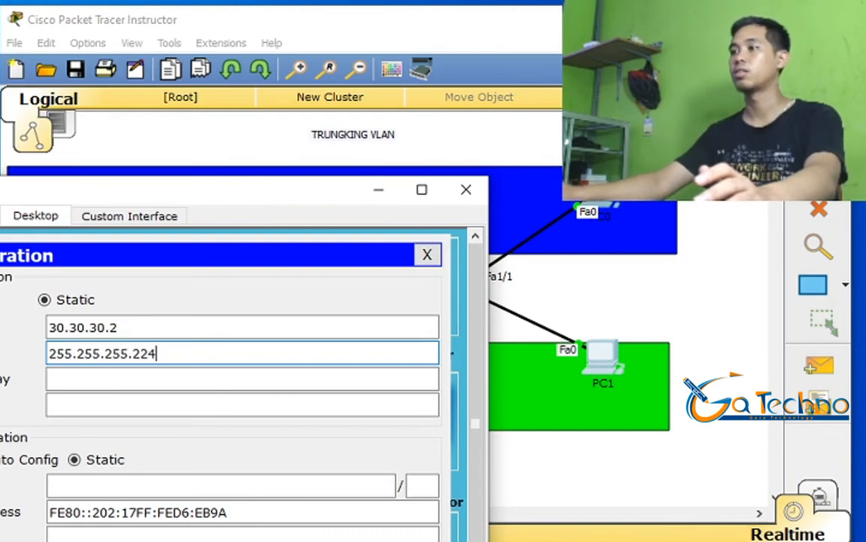
{"action": "left_click", "coordinate": [426, 255]}
{"action": "left_click", "coordinate": [467, 189]}
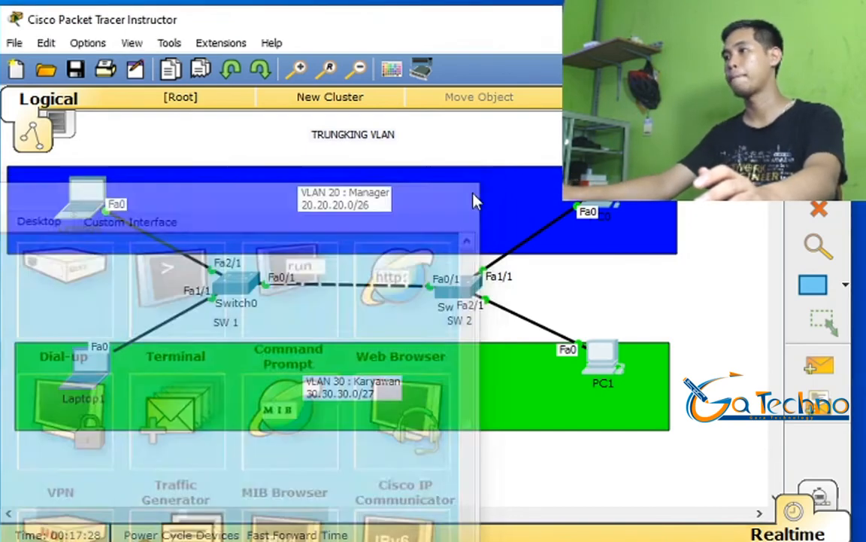
{"action": "left_click_drag", "start_coordinate": [604, 382], "coordinate": [604, 394]}
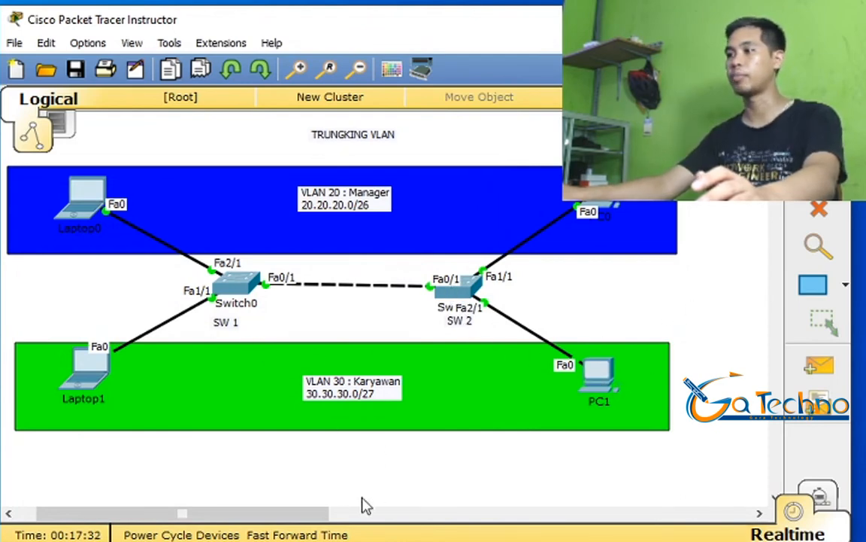
Test connectivity within VLAN 20 by sending a simple PDU from Laptop0 to PC0.
{"action": "mouse_move", "coordinate": [57, 515]}
{"action": "left_mouse_down"}
{"action": "mouse_move", "coordinate": [42, 516]}
{"action": "mouse_move", "coordinate": [54, 516]}
{"action": "left_mouse_up"}
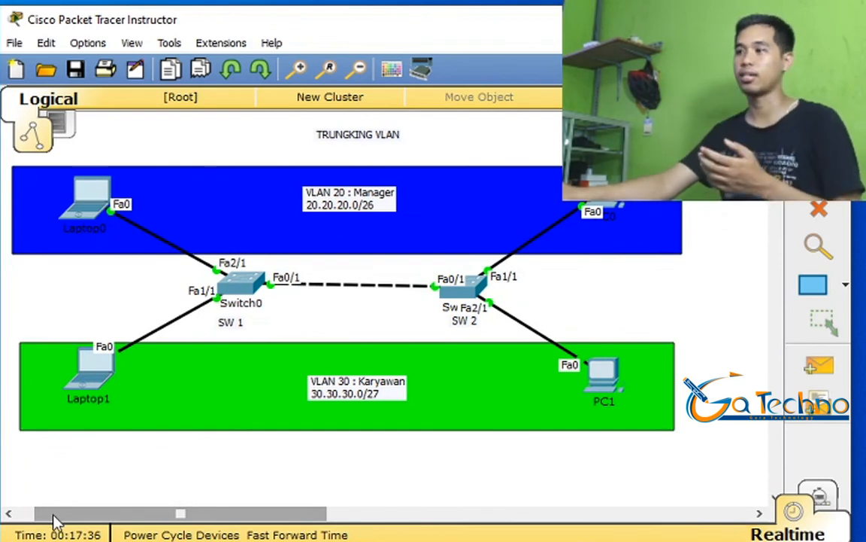
{"action": "left_click_drag", "start_coordinate": [60, 527], "coordinate": [27, 531]}
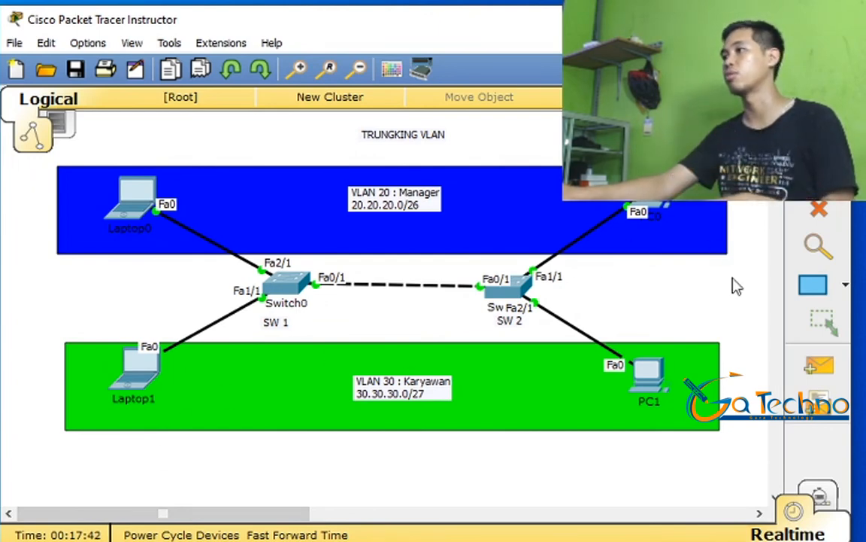
{"action": "left_click", "coordinate": [820, 368]}
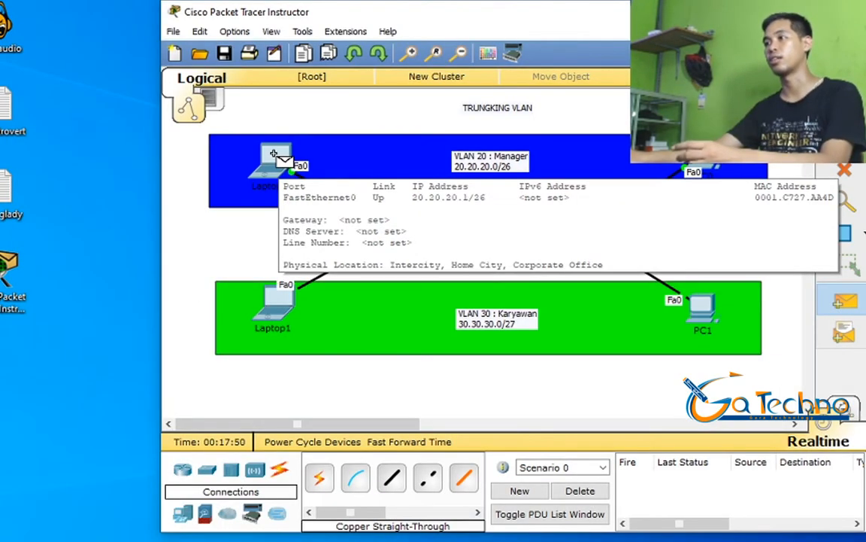
{"action": "left_click", "coordinate": [274, 154]}
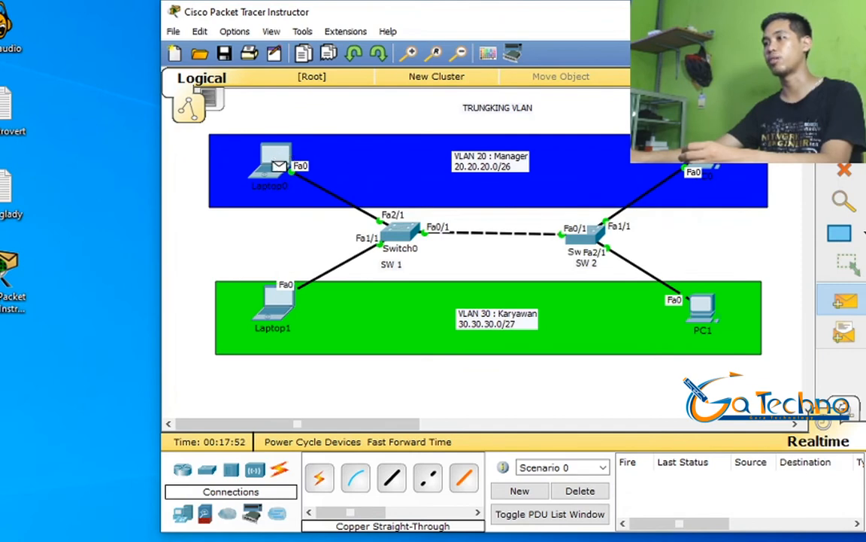
{"action": "left_click", "coordinate": [703, 167]}
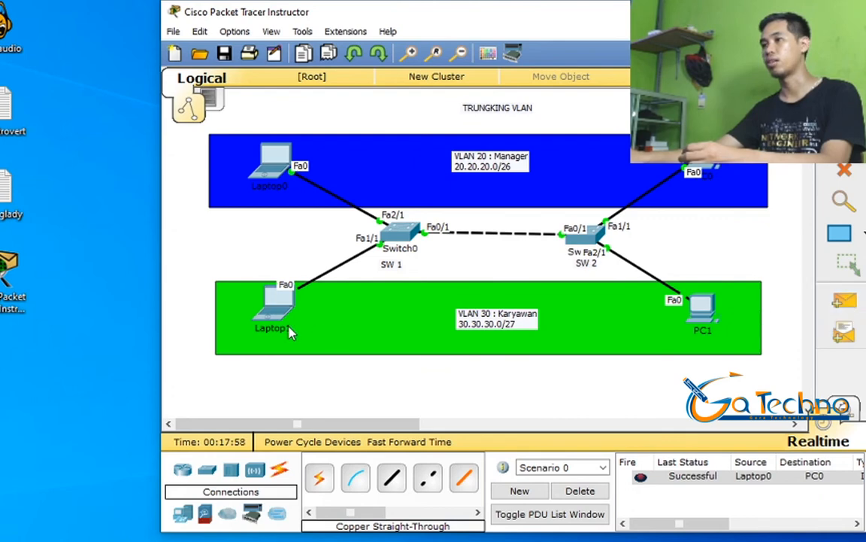
Nudge Laptop1 and PC1 slightly within the VLAN 30 area, and ping 30.30.30.1 from Laptop1's Command Prompt.
{"action": "left_click_drag", "start_coordinate": [270, 294], "coordinate": [270, 306]}
{"action": "mouse_move", "coordinate": [700, 307]}
{"action": "left_mouse_down"}
{"action": "mouse_move", "coordinate": [678, 307]}
{"action": "mouse_move", "coordinate": [704, 311]}
{"action": "left_mouse_up"}
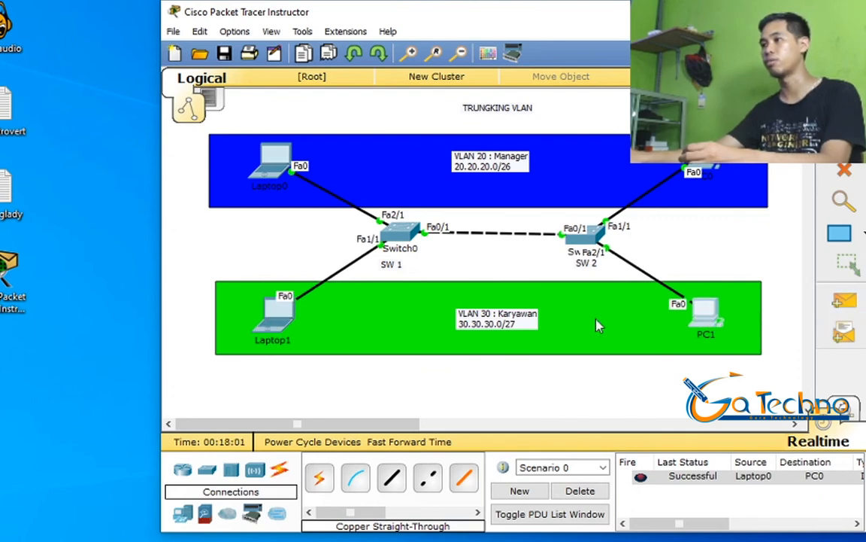
{"action": "left_click", "coordinate": [278, 325]}
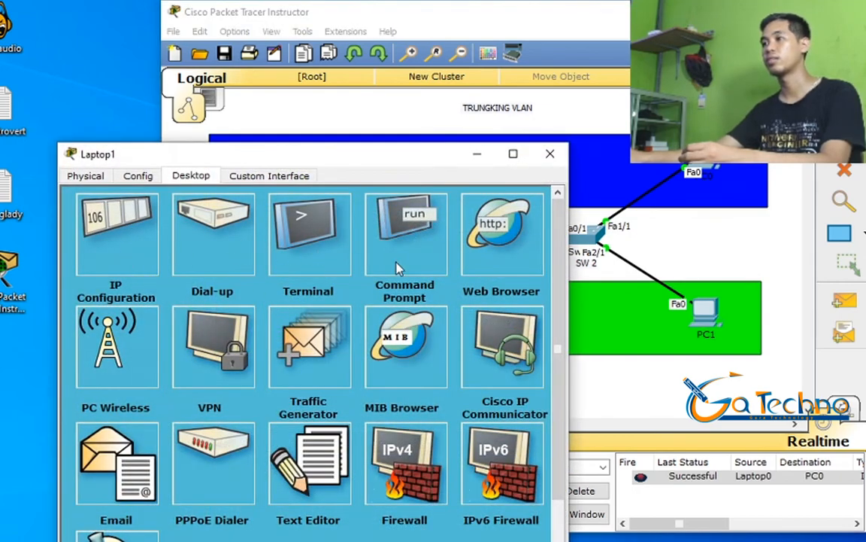
{"action": "left_click", "coordinate": [410, 239]}
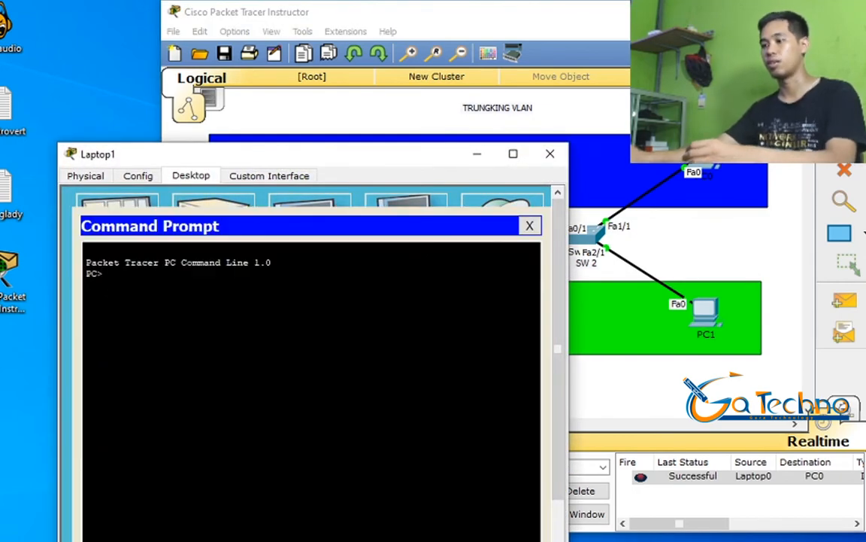
{"action": "type", "text": "ping "}
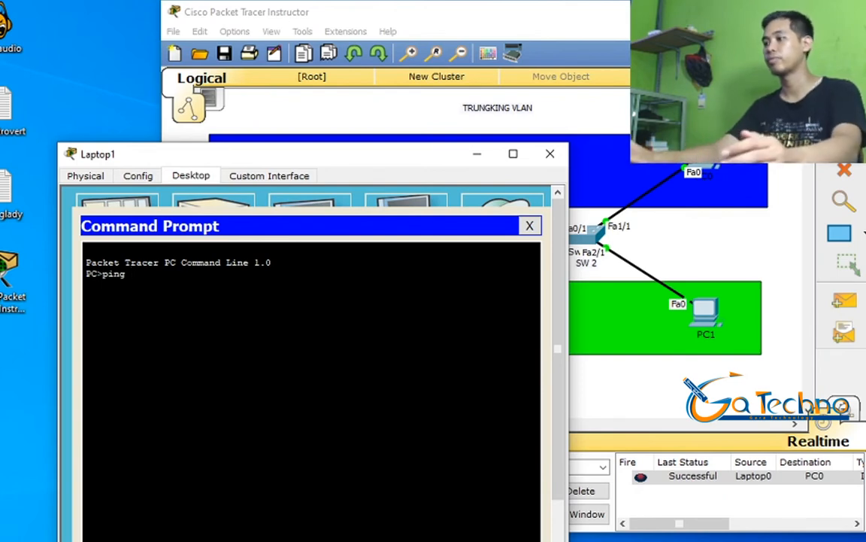
{"action": "type", "text": "30.30.30.1"}
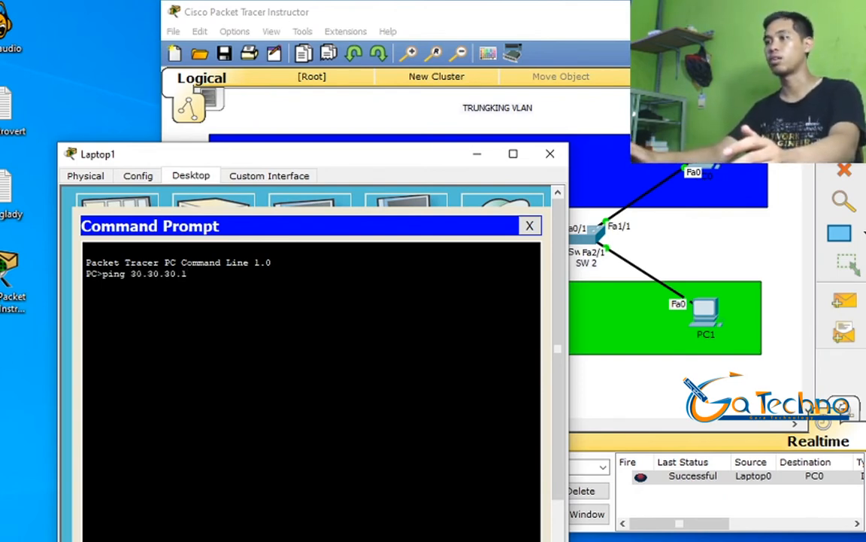
{"action": "key", "text": "Return"}
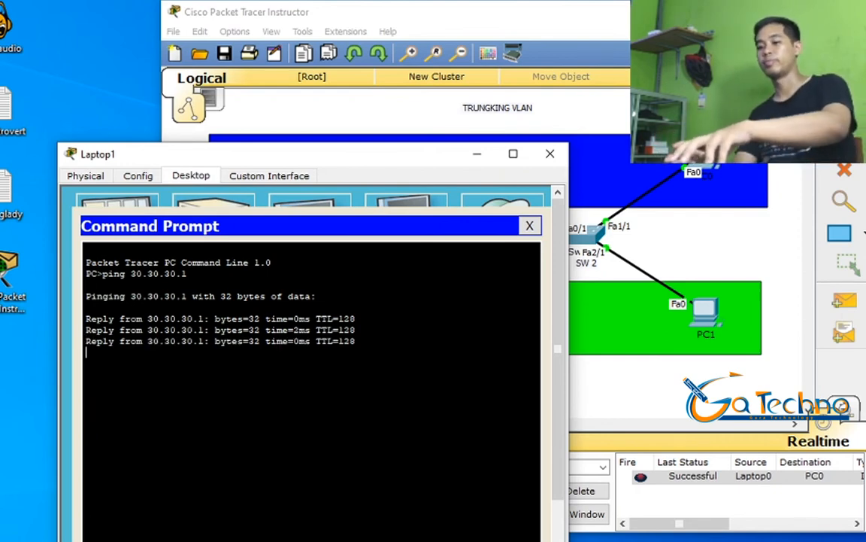
Ping PC1 at 30.30.30.2 from Laptop1's Command Prompt, and close the Laptop1 window.
{"action": "type", "text": "ping "}
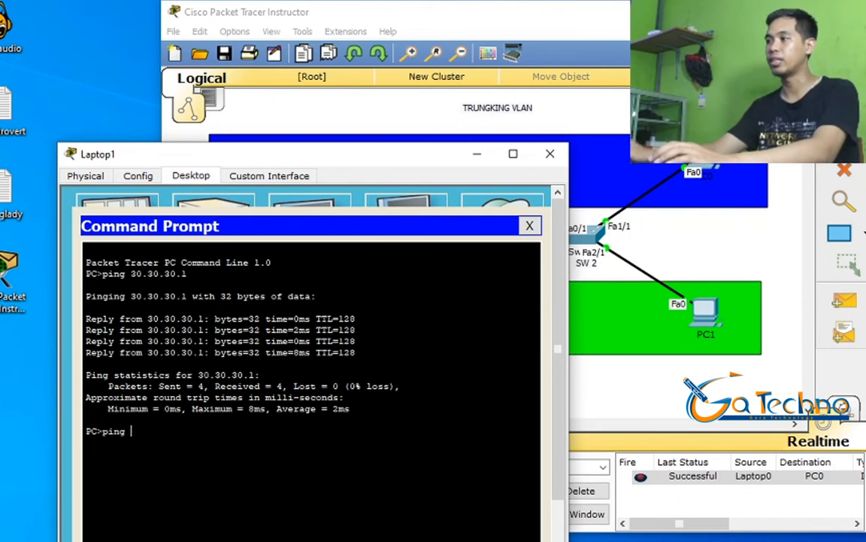
{"action": "type", "text": "30.30.30."}
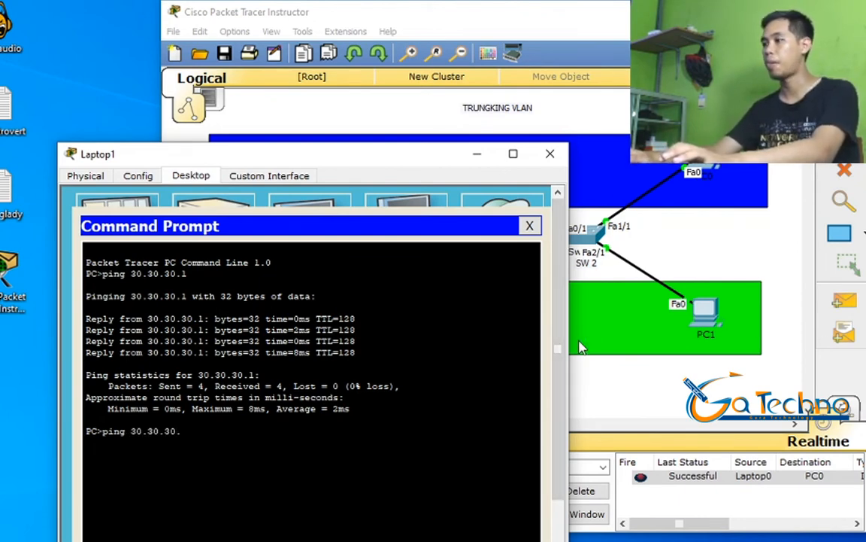
{"action": "type", "text": "2"}
{"action": "key", "text": "Return"}
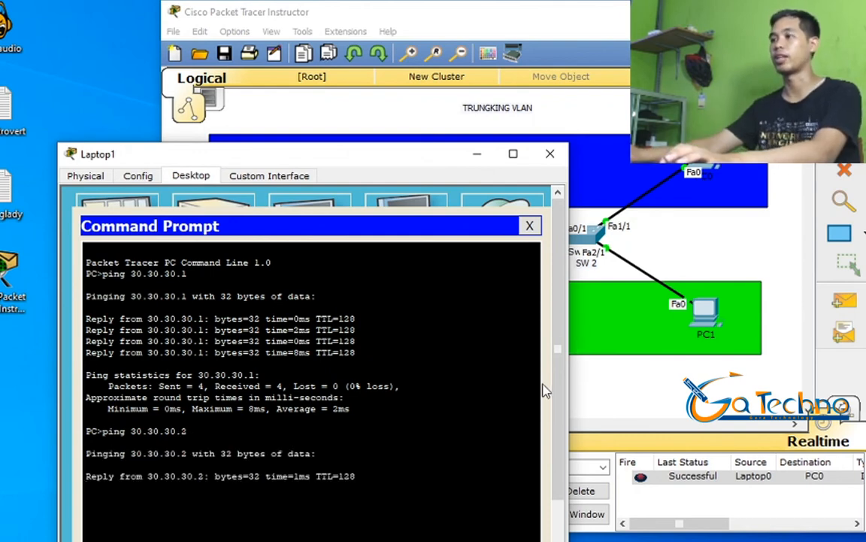
{"action": "left_click", "coordinate": [529, 225]}
{"action": "left_click", "coordinate": [550, 153]}
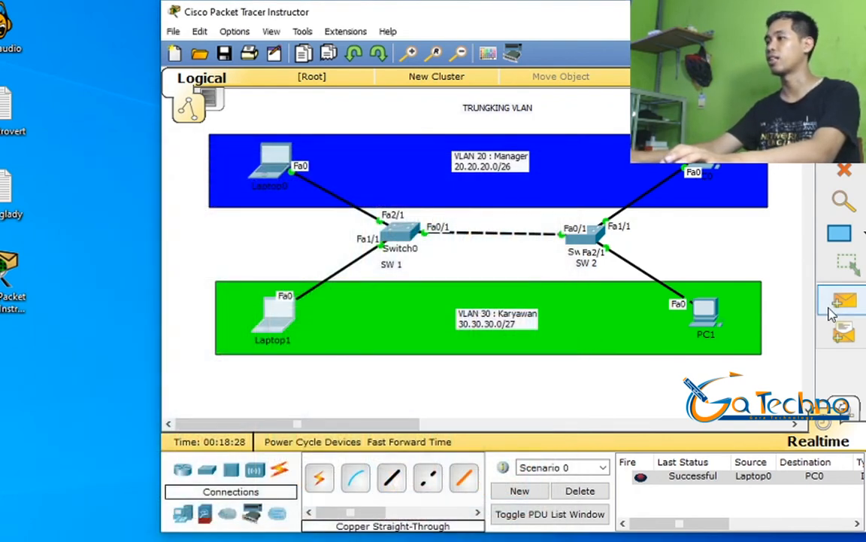
Test connectivity within VLAN 30 by sending a simple PDU from Laptop1 to PC1.
{"action": "left_click", "coordinate": [835, 307]}
{"action": "left_click", "coordinate": [273, 309]}
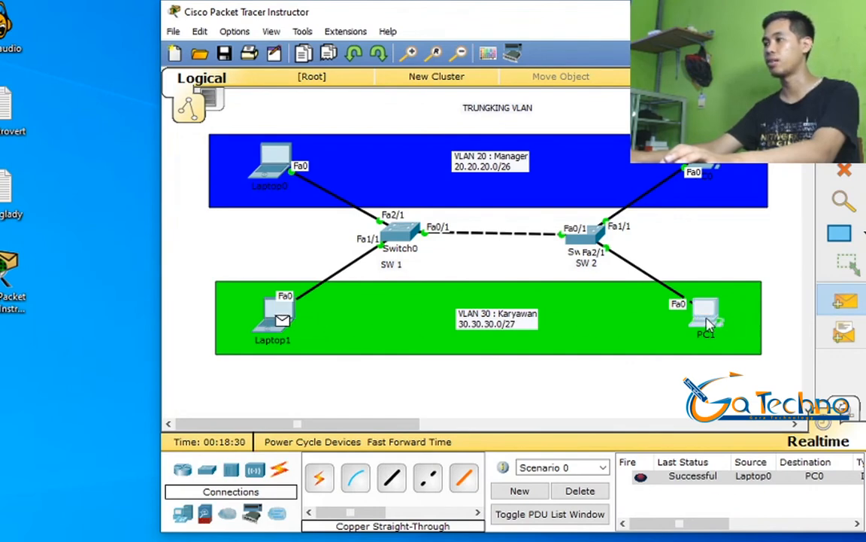
{"action": "left_click", "coordinate": [707, 323]}
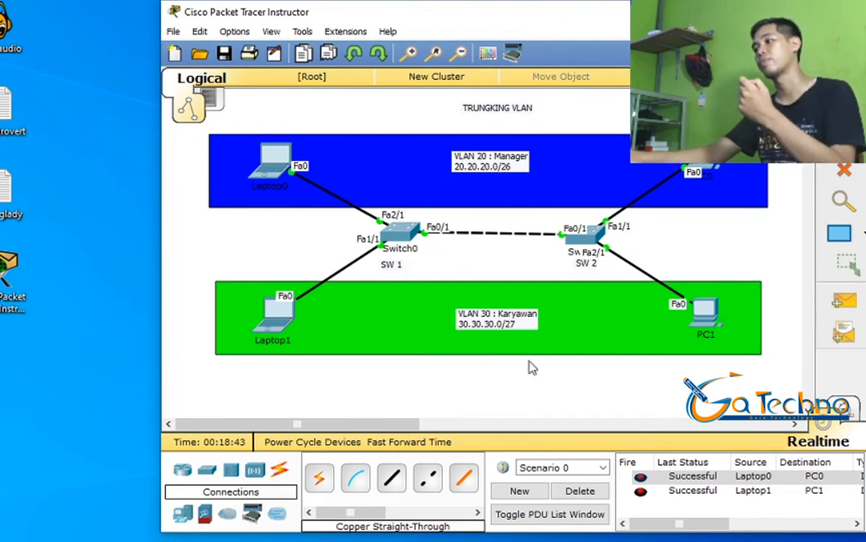
Delete the current PDU scenario and send a simple PDU from Laptop0 to Laptop1 to test traffic between the VLANs.
{"action": "left_click", "coordinate": [587, 490]}
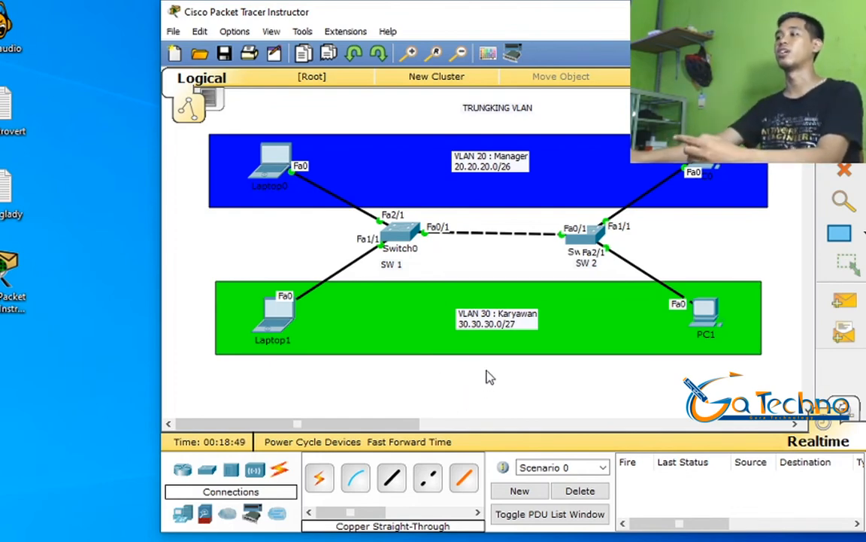
{"action": "left_click", "coordinate": [844, 300]}
{"action": "left_click", "coordinate": [278, 161]}
{"action": "left_click", "coordinate": [279, 314]}
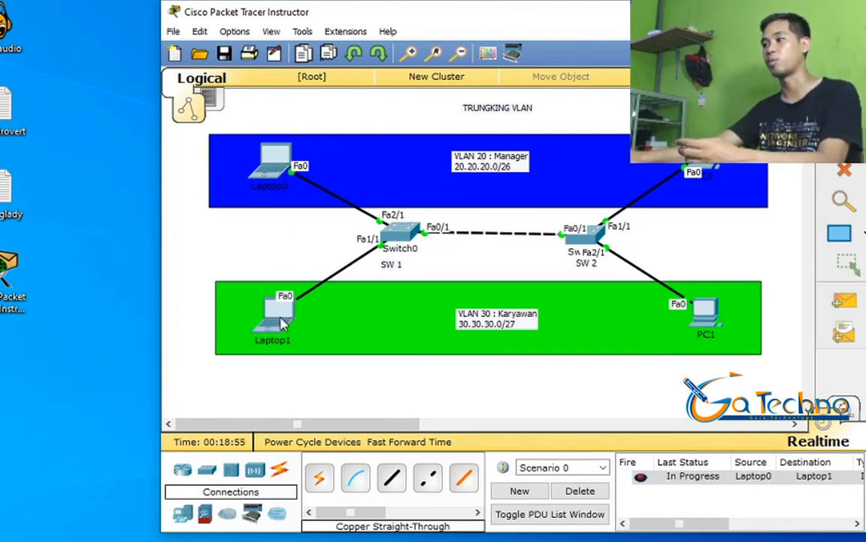
Send a simple PDU from PC0 to PC1 to test traffic between the VLANs on SW 2.
{"action": "left_click", "coordinate": [844, 300]}
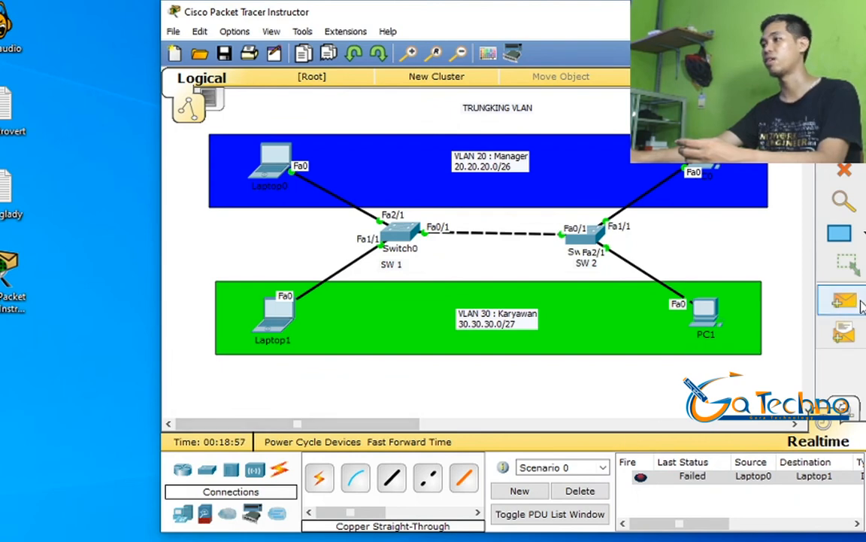
{"action": "left_click", "coordinate": [703, 170]}
{"action": "left_click", "coordinate": [706, 308]}
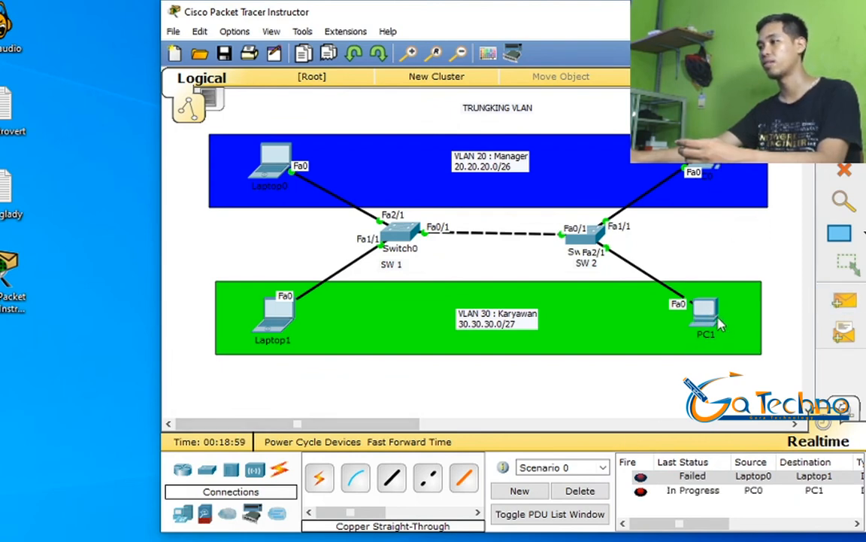